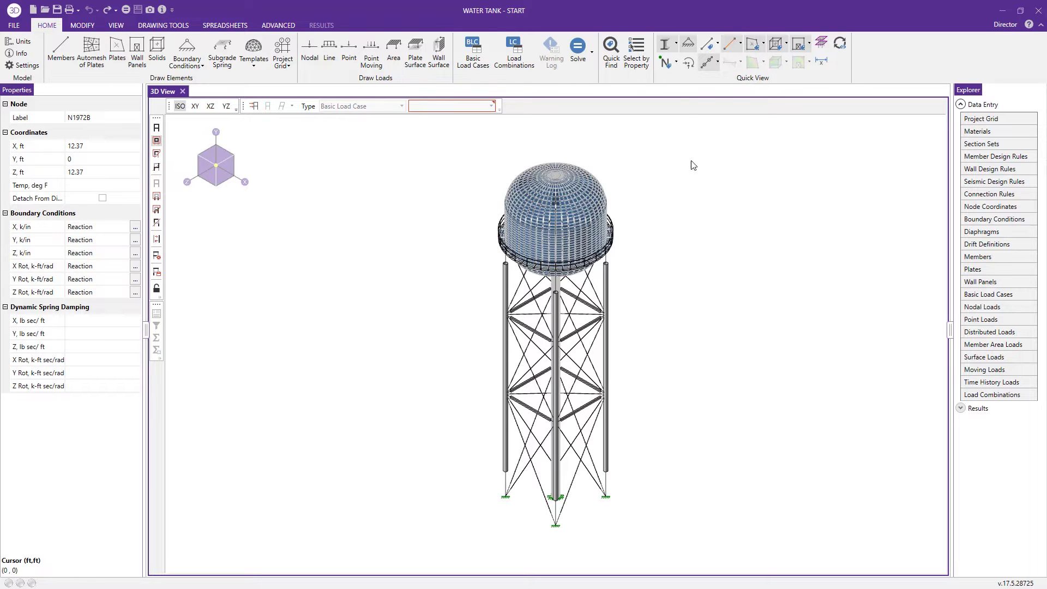
Display the model as a wireframe with its nodes shown.
left_click(664, 44)
left_click(665, 63)
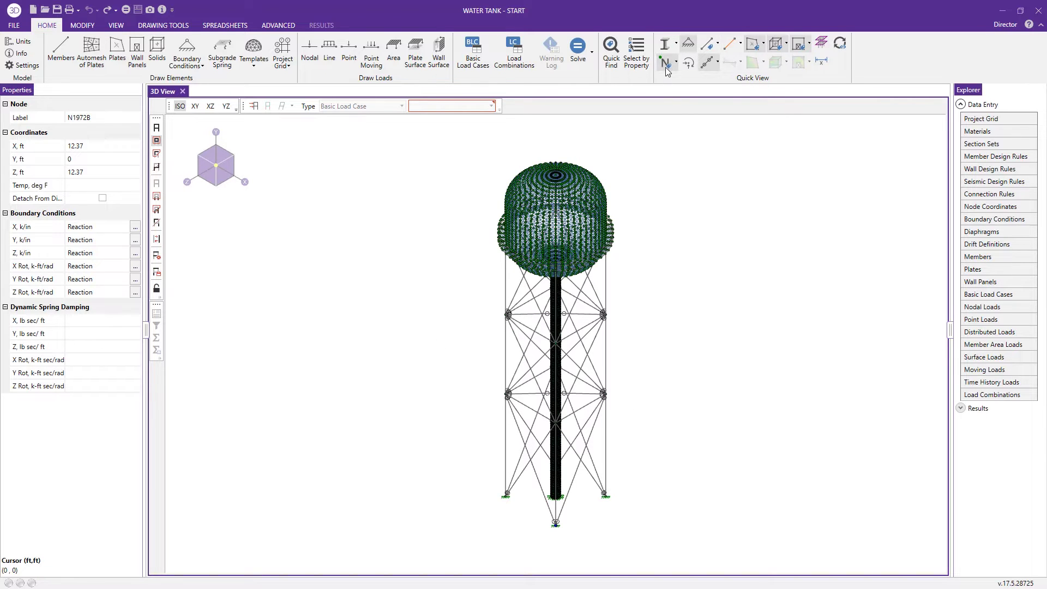
scroll(523, 441, "up", 3)
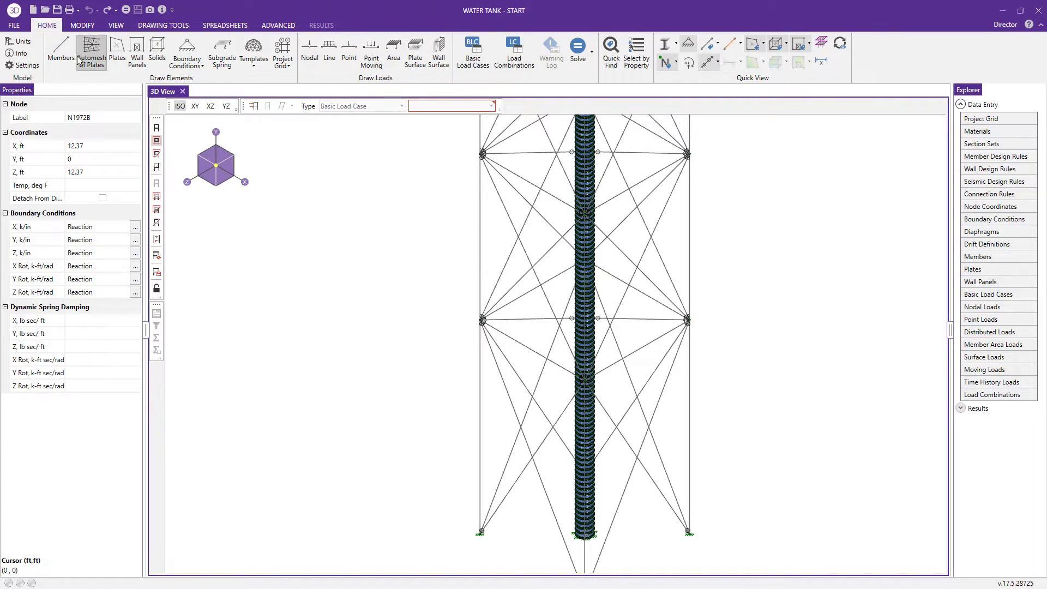
Display the drawing grid and relocate its origin to the lower brace-level leg node at (-12.37, 43.78, 12.37) ft.
left_click(61, 50)
left_click(168, 28)
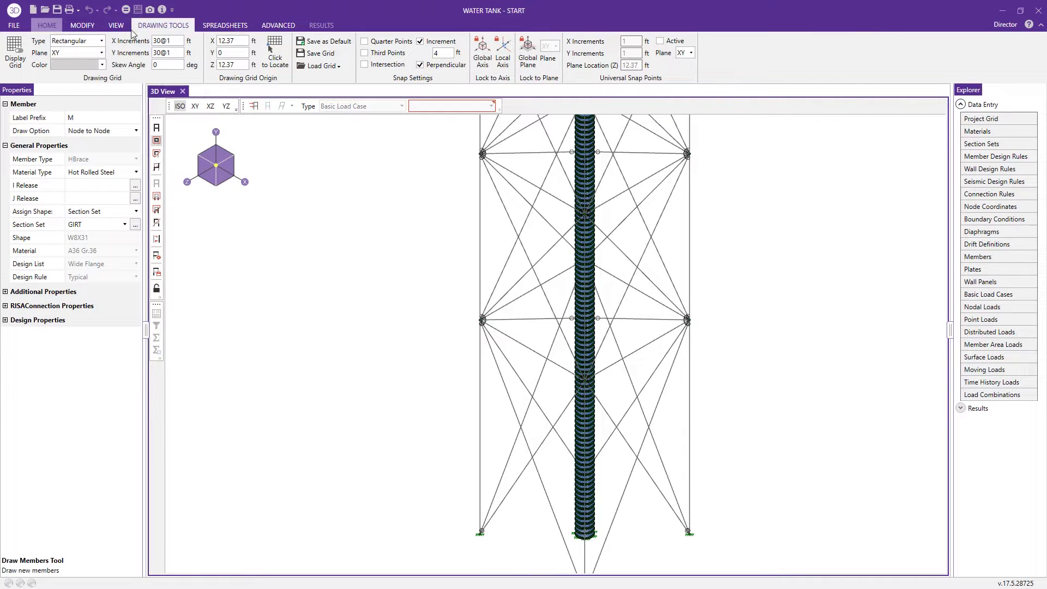
left_click(16, 58)
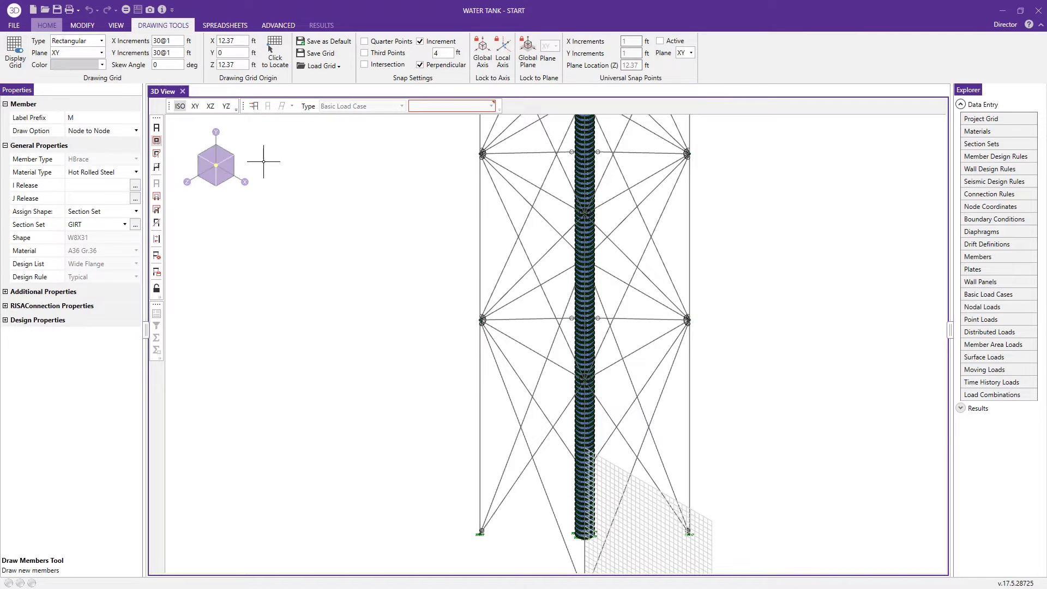
left_click(265, 59)
key("Escape")
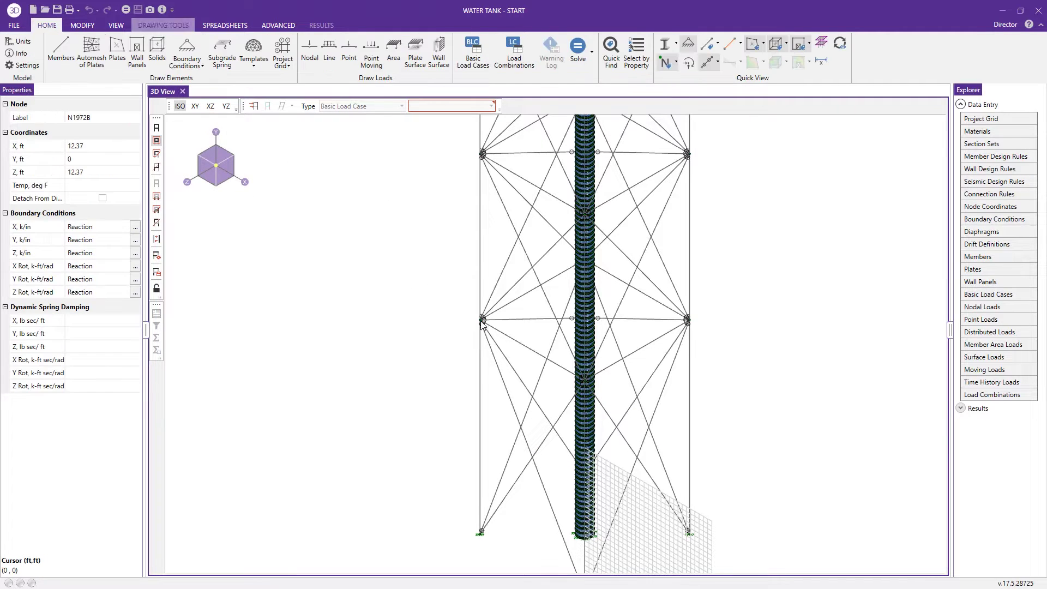
left_click(162, 26)
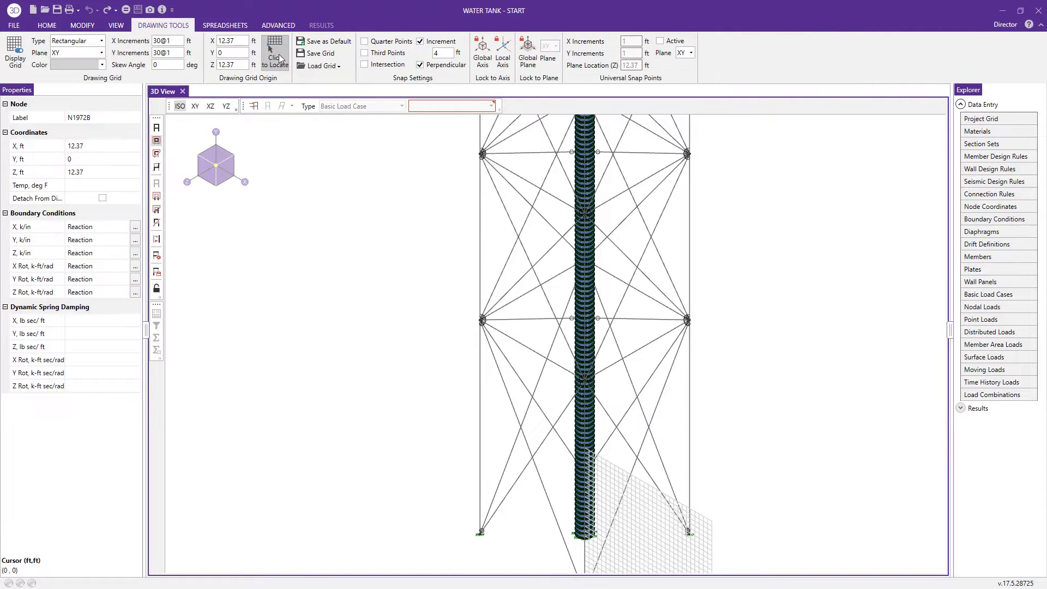
left_click(483, 323)
Set the drawing grid's plane to XZ.
scroll(504, 327, "up", 3)
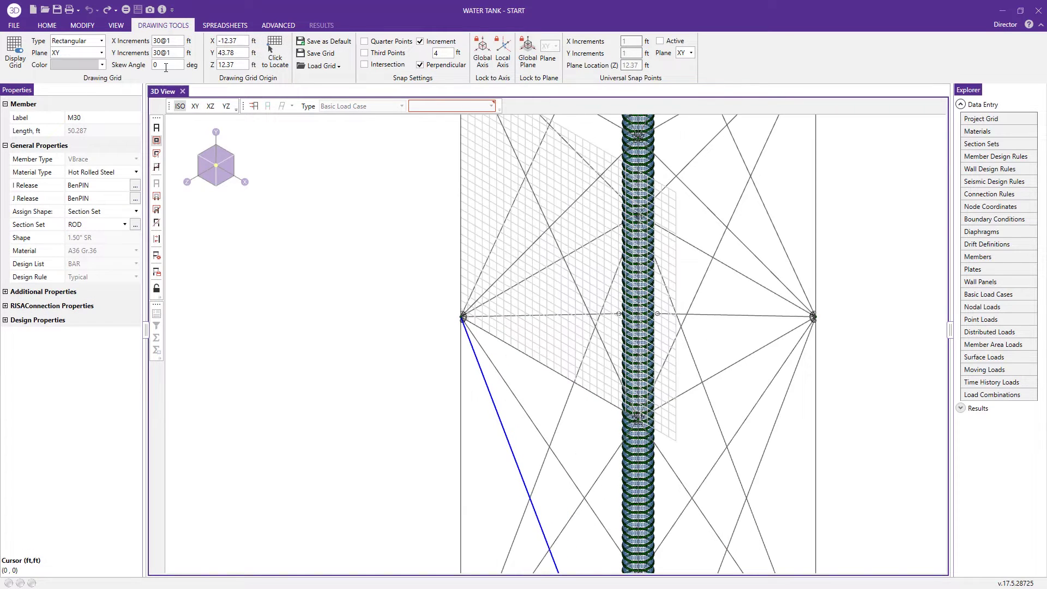
left_click(101, 52)
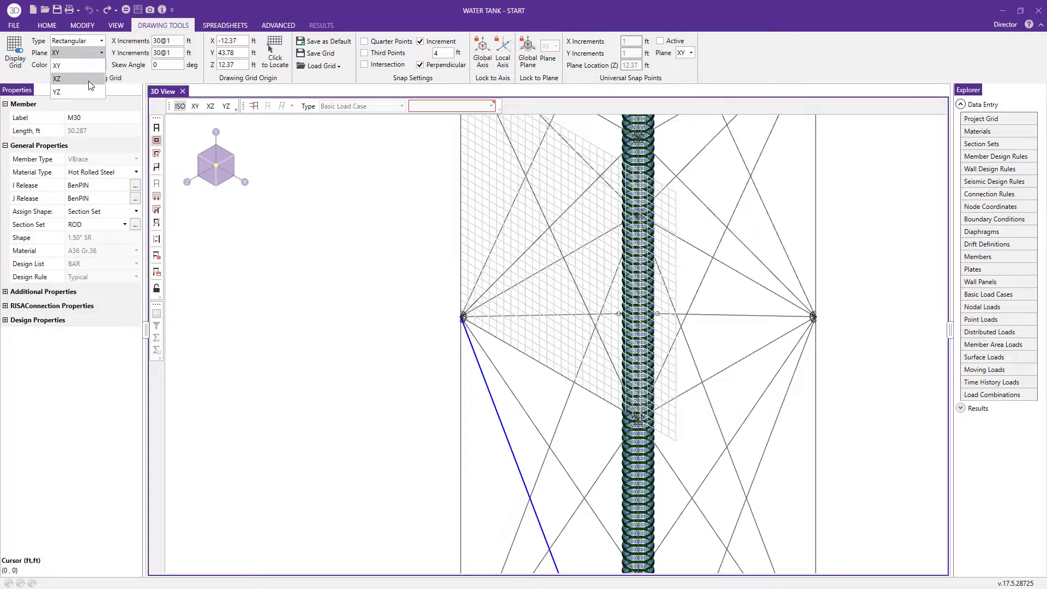
left_click(76, 72)
Draw a GIRT outrigger member about 4 ft long outward along Z from the leg node at X -12.37 ft.
scroll(463, 331, "up", 4)
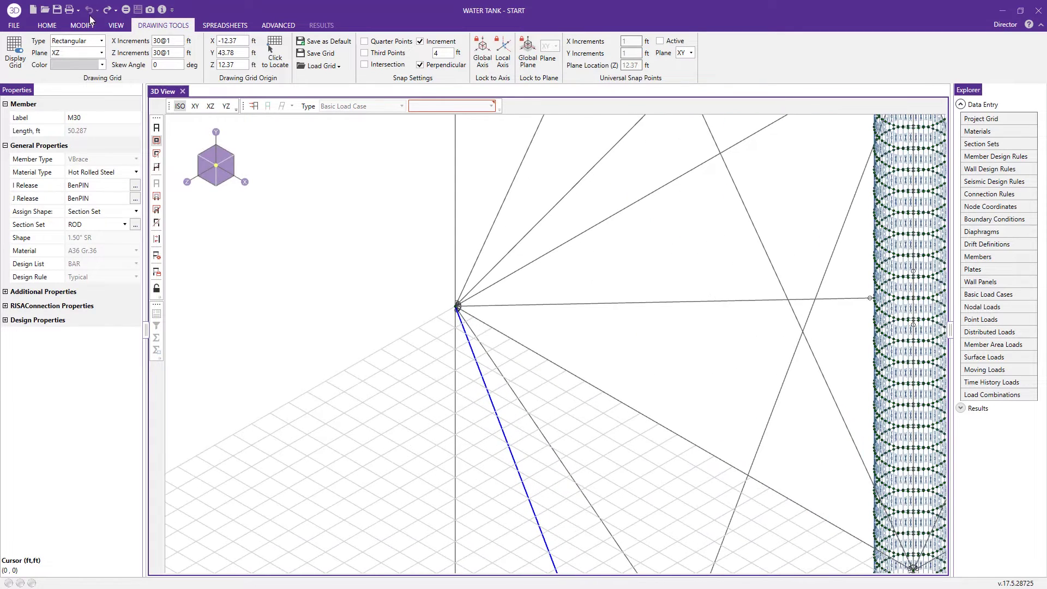
left_click(53, 24)
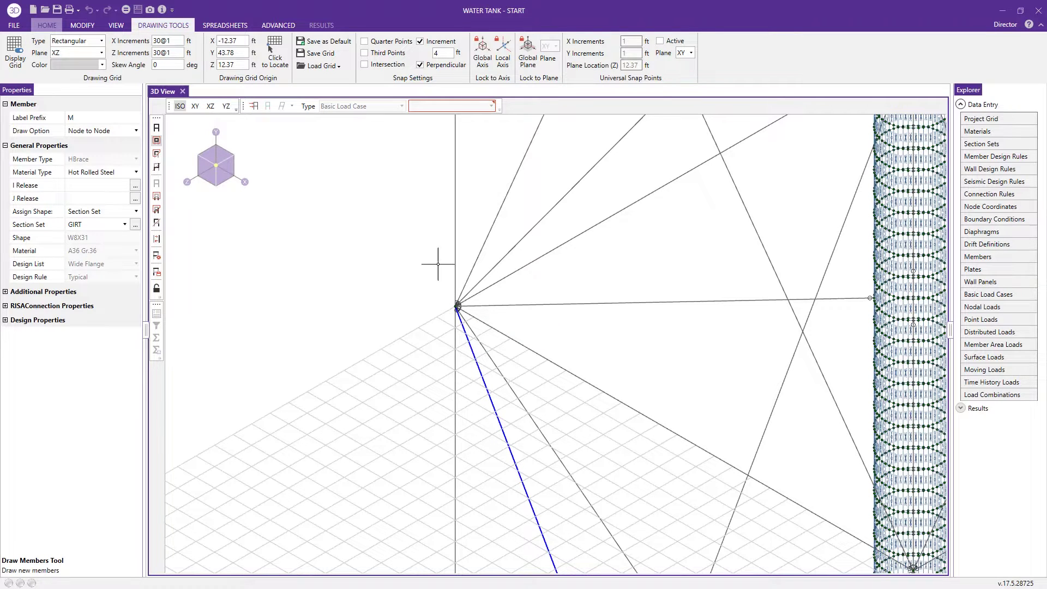
left_click(458, 306)
left_click(381, 349)
Relocate the drawing grid's origin to the adjacent leg node at (12.37, 43.78, 12.37) ft.
scroll(474, 284, "down", 3)
middle_click_drag(441, 264, 294, 176)
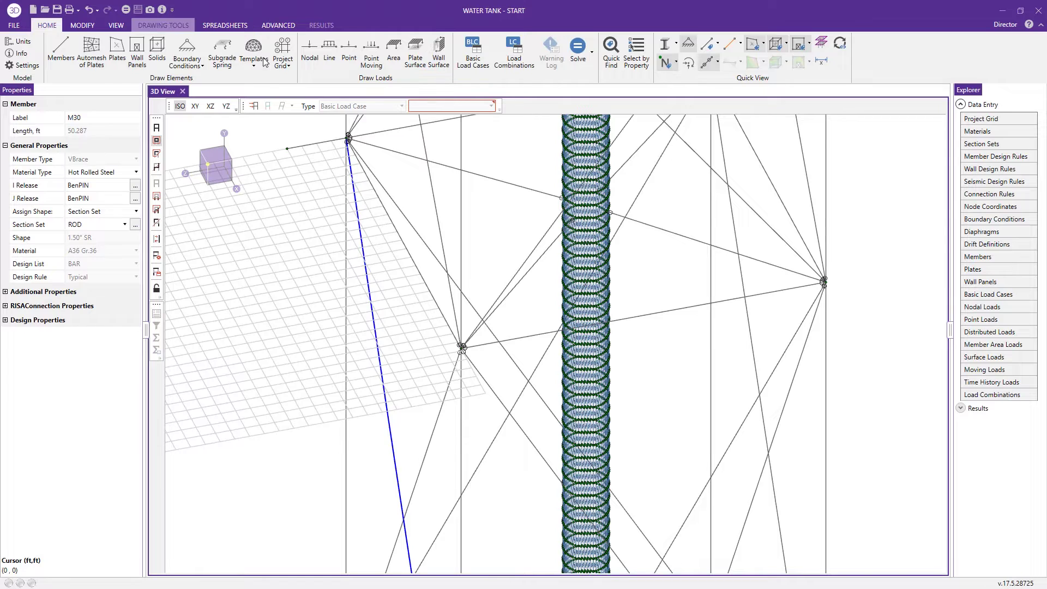
scroll(264, 62, "down", 3)
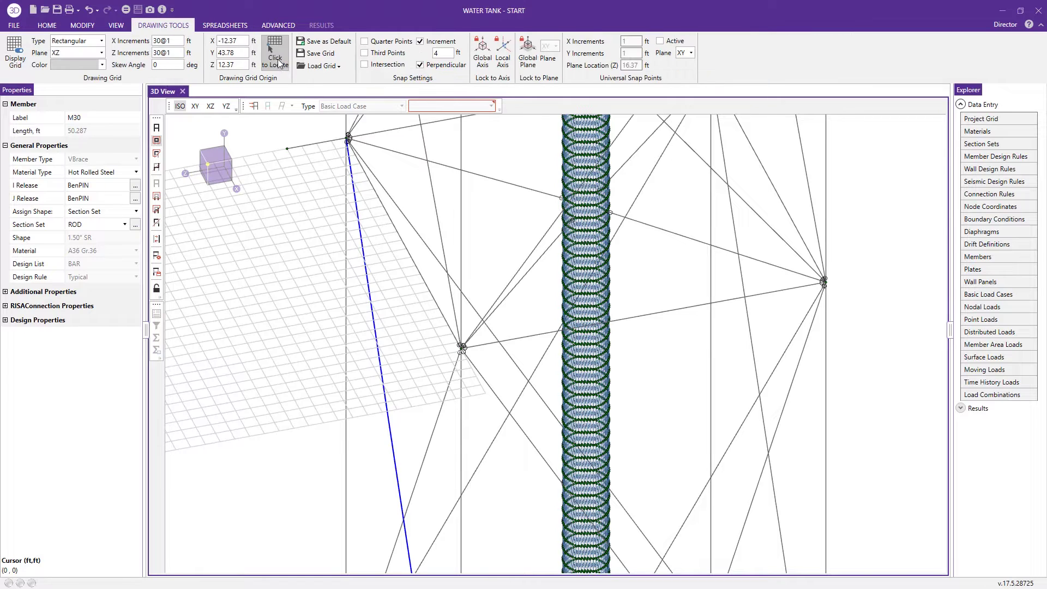
left_click(462, 348)
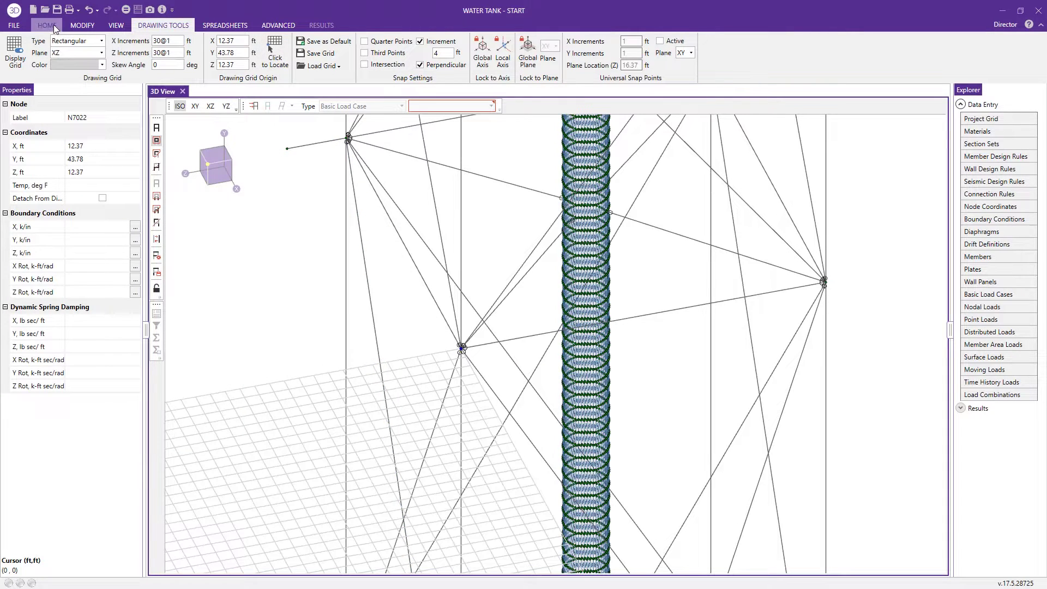
Draw a second GIRT outrigger from the leg node at X 12.37 ft outward along Z to (12.37, 43.779, 16.369) ft.
left_click(53, 25)
left_click(58, 62)
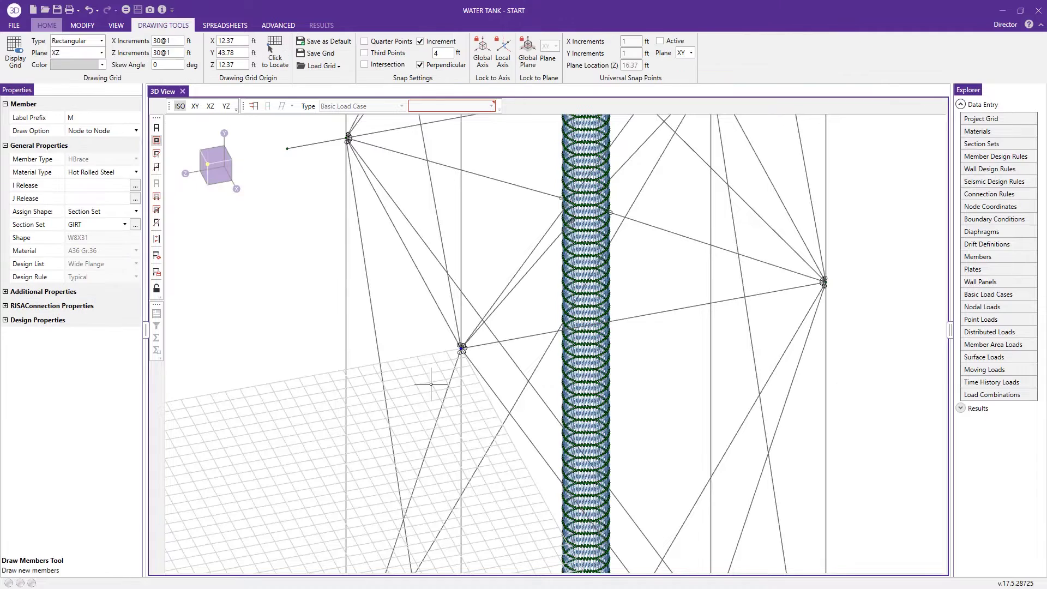
left_click(461, 348)
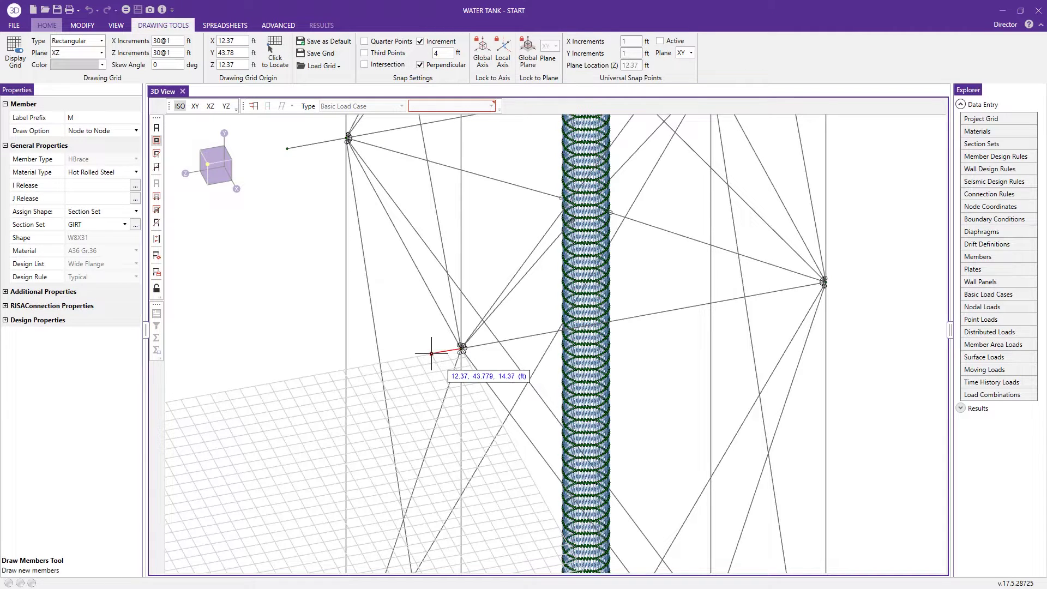
left_click(402, 358)
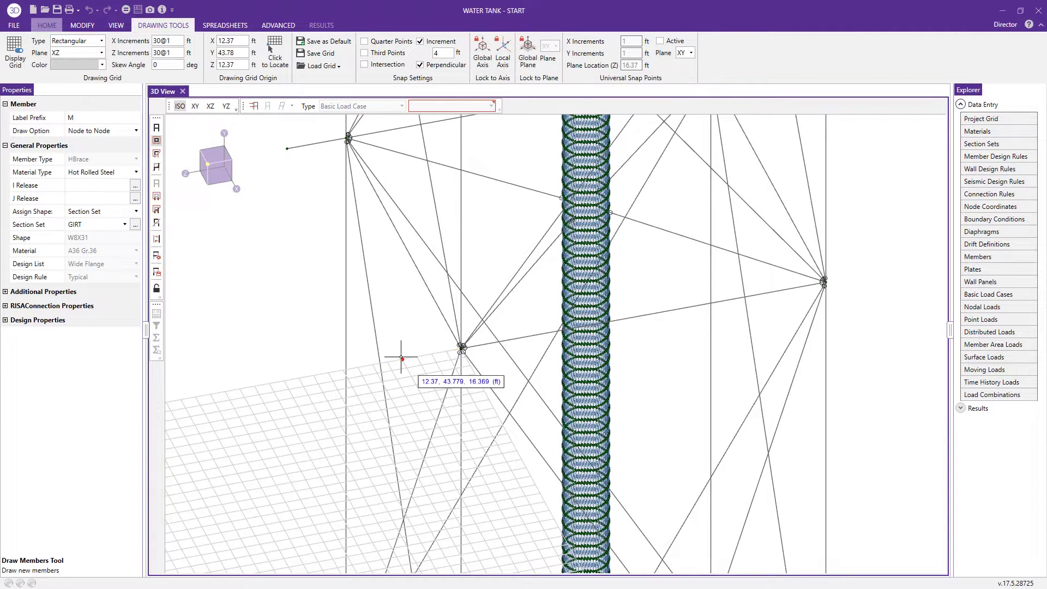
right_click(407, 315)
Hide the drawing grid and draw a GIRT member connecting the outer ends of the two outriggers.
scroll(406, 315, "down", 1)
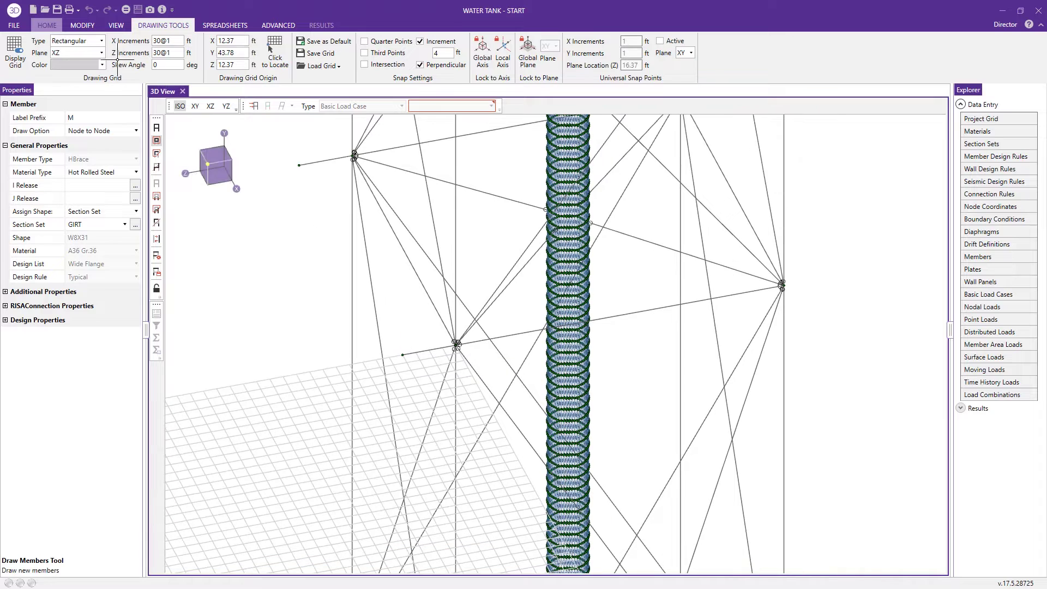
left_click(15, 60)
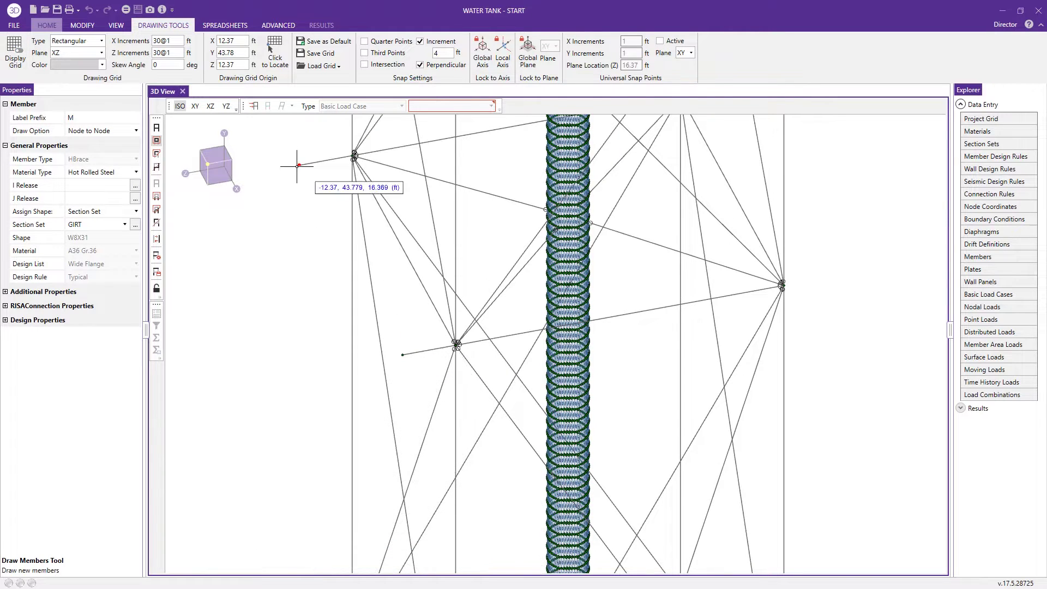
left_click(402, 355)
scroll(333, 344, "down", 1)
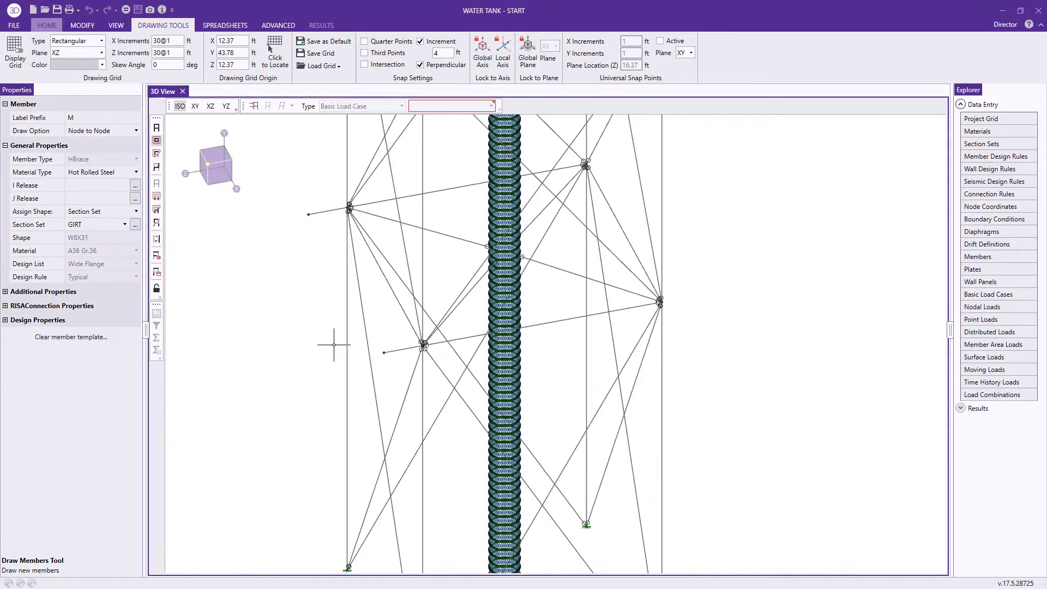
Display the drawing grid again in the XY plane with a skew angle of 180 degrees.
middle_click_drag(316, 401, 659, 215)
scroll(675, 185, "up", 2)
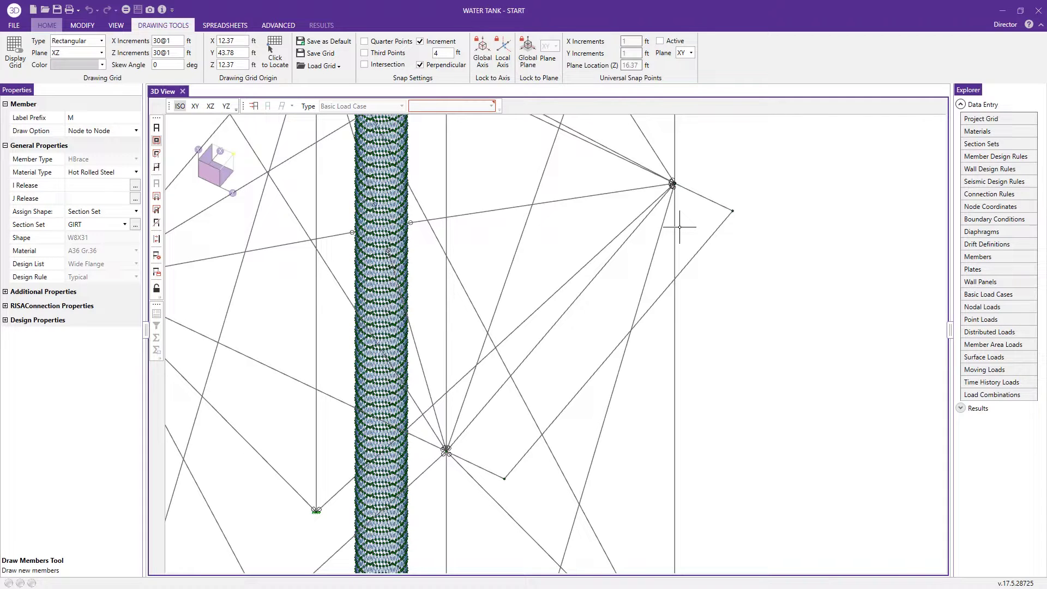
left_click(15, 48)
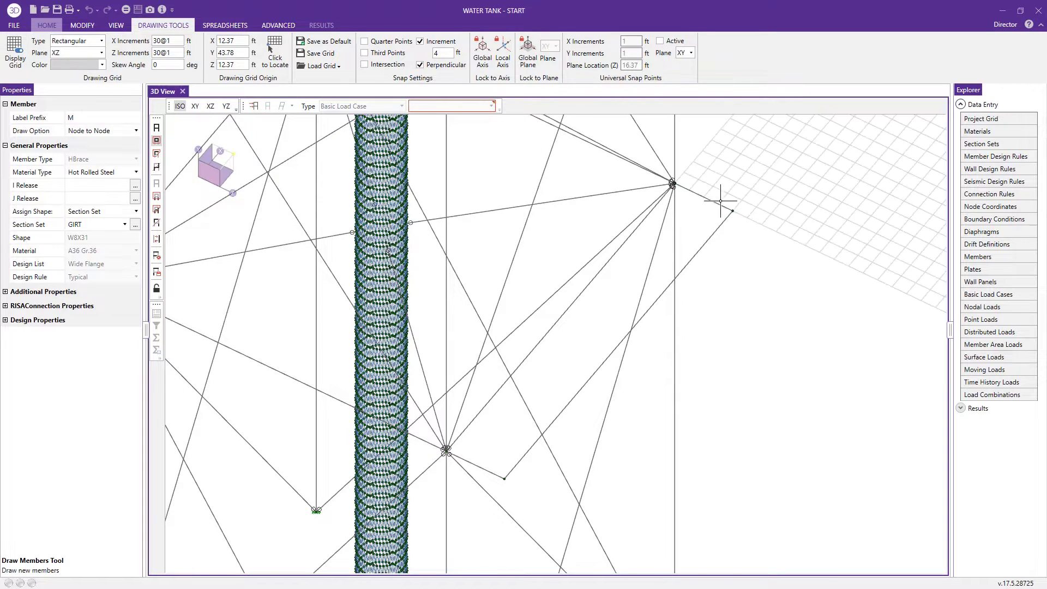
left_click(97, 54)
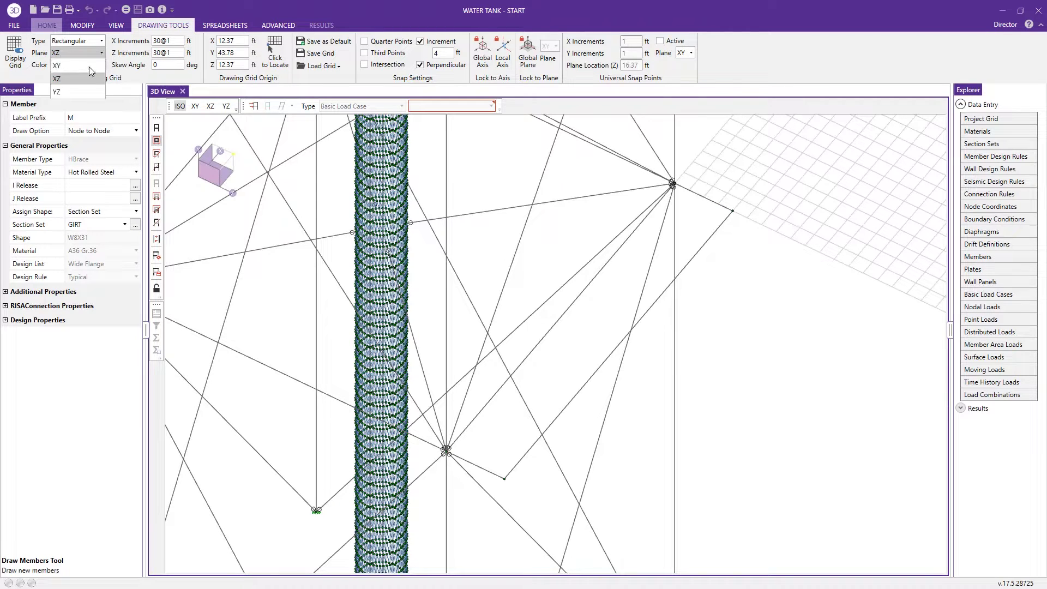
left_click(90, 65)
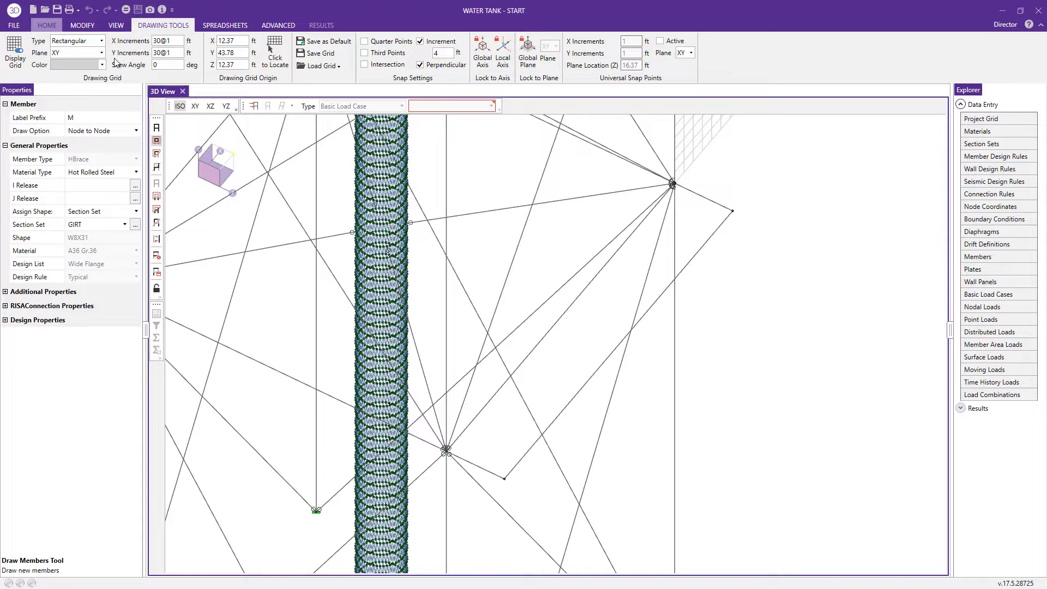
left_click(173, 66)
key("Return")
Draw GIRT members from the leg node at X 12.37 ft down along the leg and diagonally up to the outrigger's outer end.
scroll(670, 231, "up", 5)
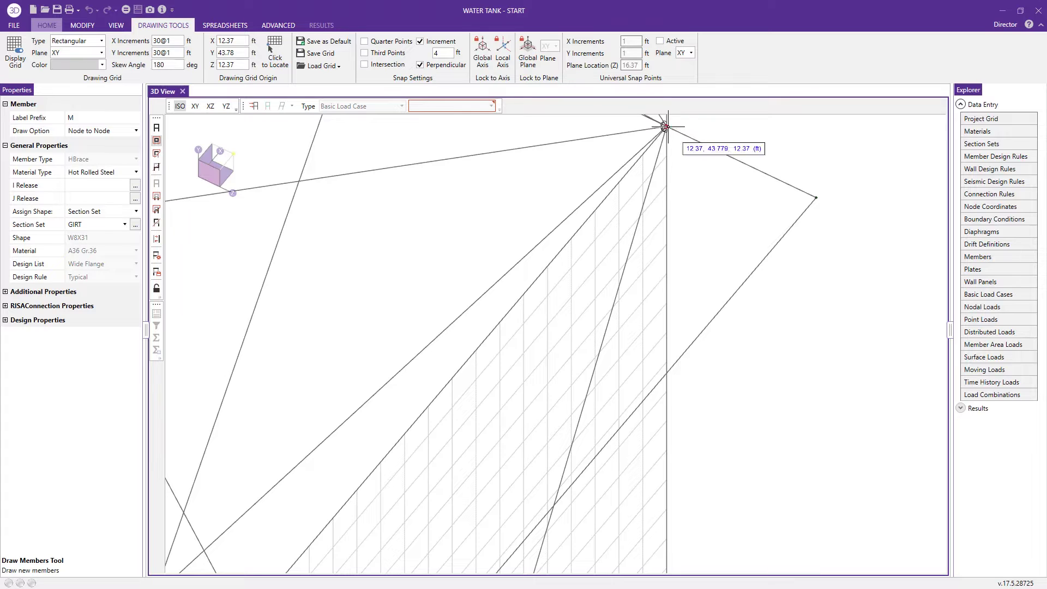
left_click(664, 126)
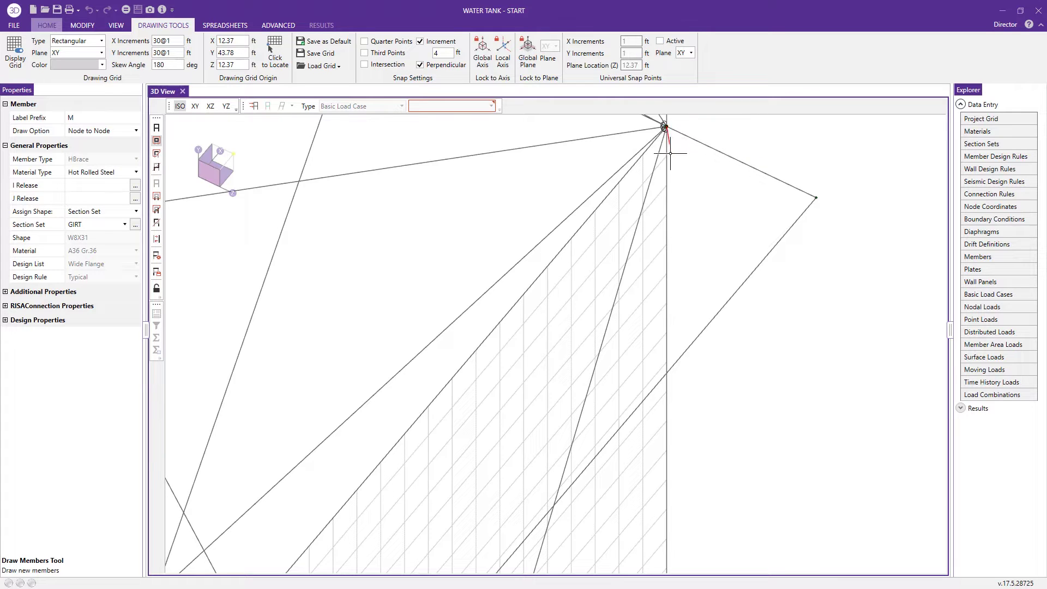
left_click(666, 244)
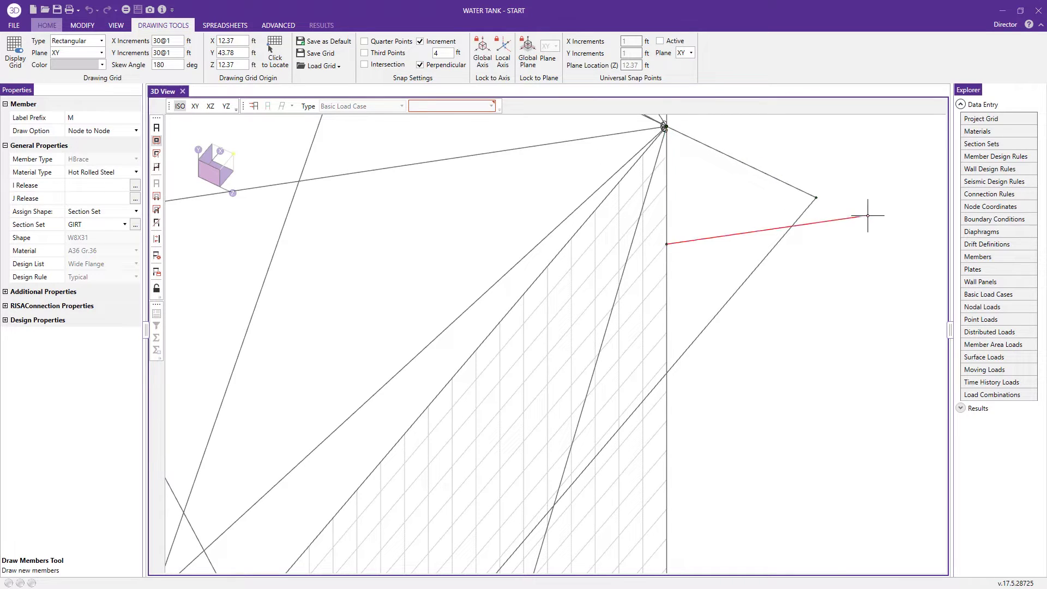
left_click(840, 224)
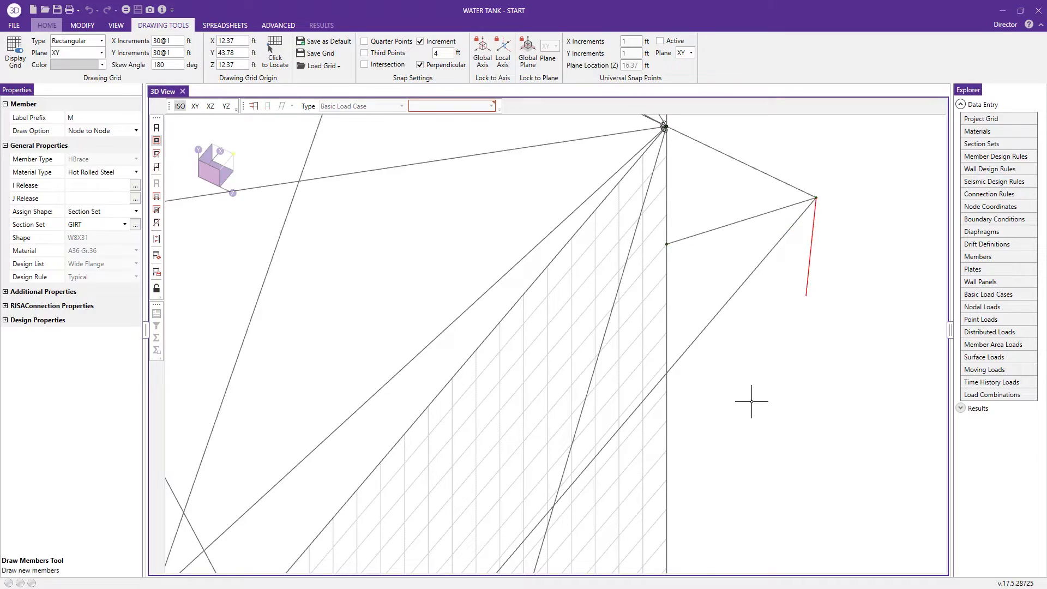
Relocate the drawing grid's origin to the other outrigger's leg node at (-12.37, 43.78, 12.37) ft.
scroll(741, 415, "down", 4)
middle_click_drag(797, 447, 682, 463)
middle_click_drag(382, 356, 588, 286)
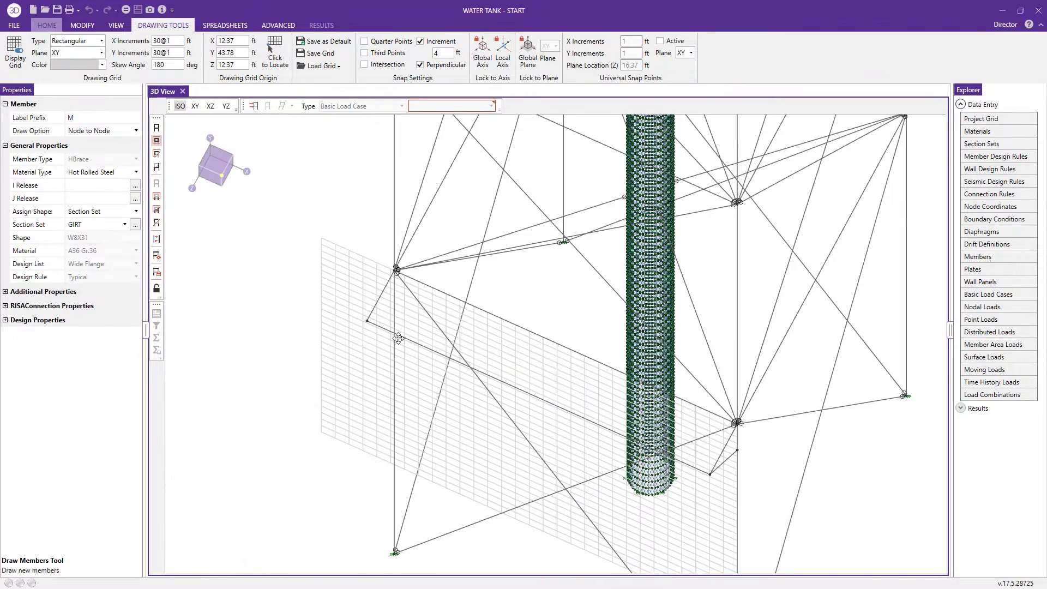
scroll(435, 294, "up", 3)
middle_click_drag(435, 294, 463, 262)
left_click(274, 55)
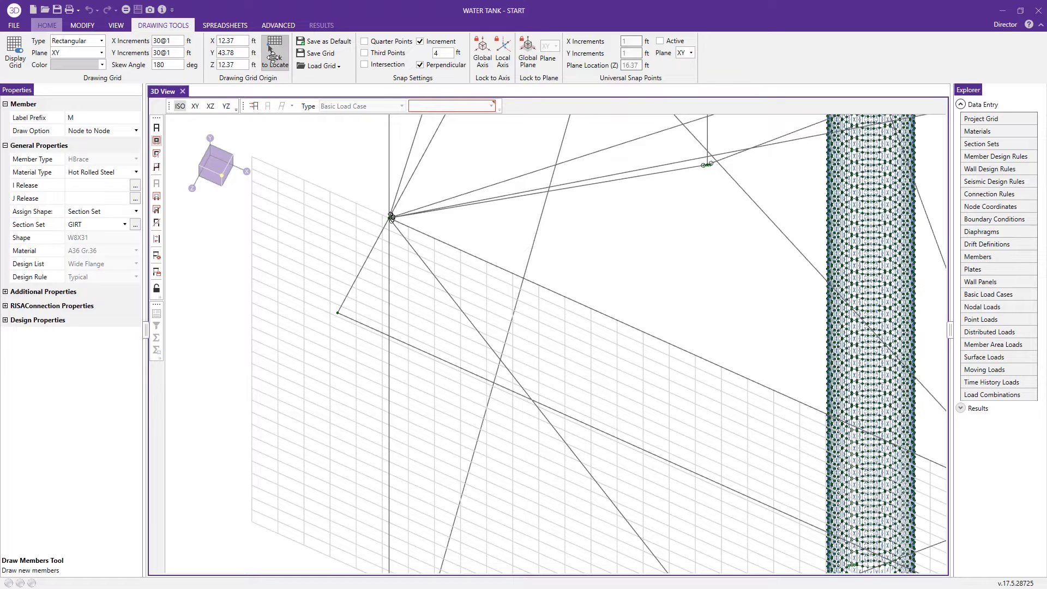
left_click(390, 218)
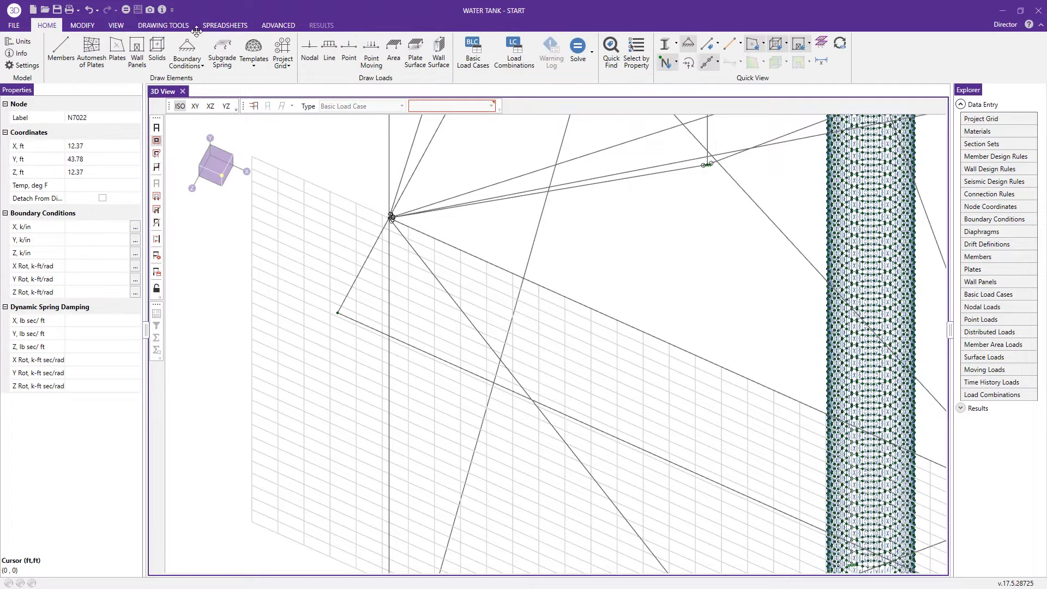
left_click(173, 25)
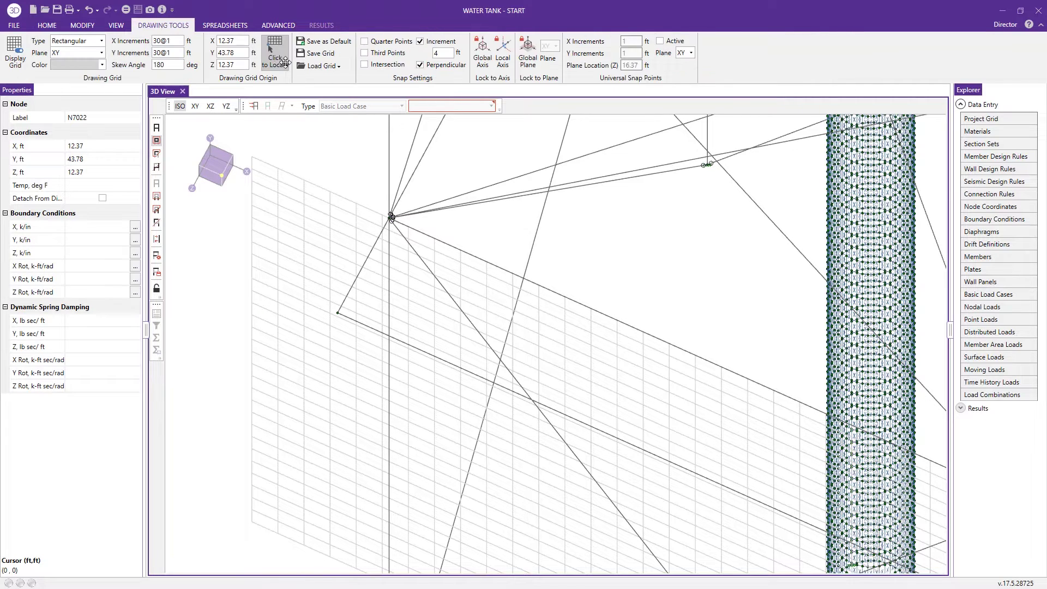
left_click(389, 217)
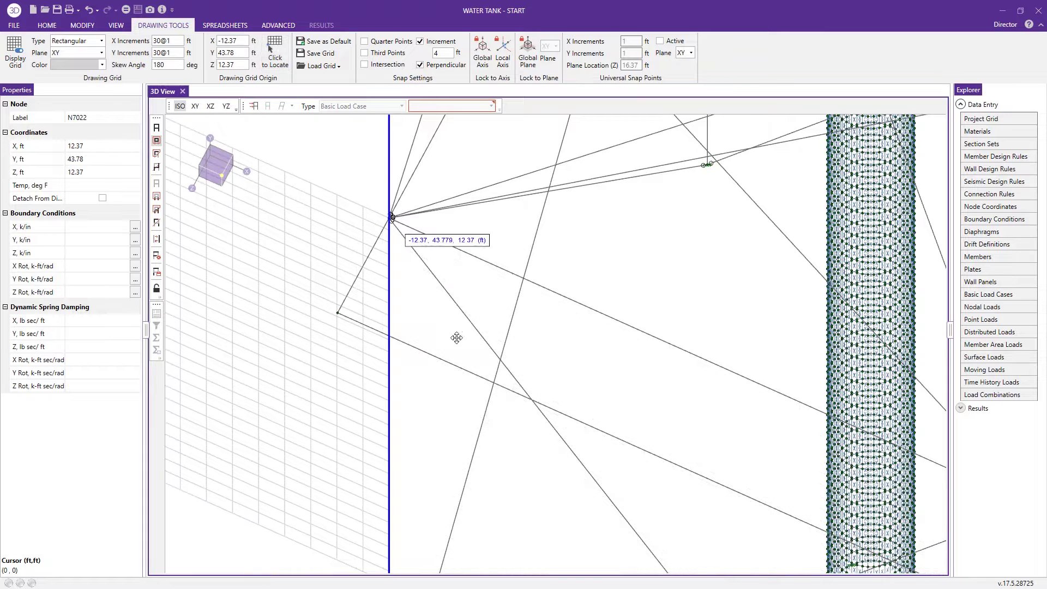
Draw GIRT members from the leg node at X -12.37 ft down along the leg and diagonally out to the outrigger's outer end.
scroll(425, 264, "up", 2)
scroll(403, 260, "up", 1)
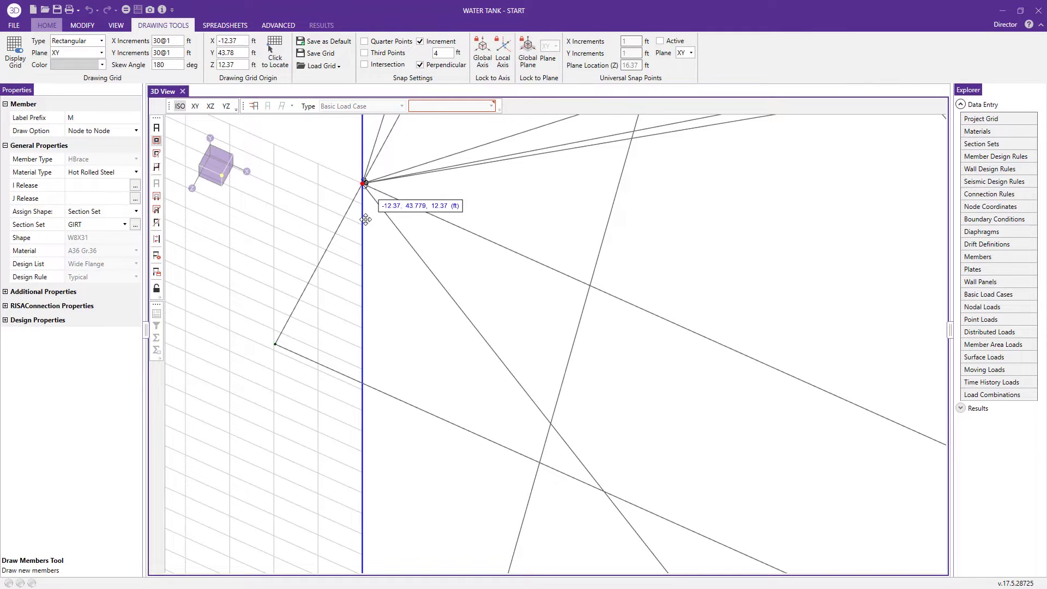
left_click(363, 183)
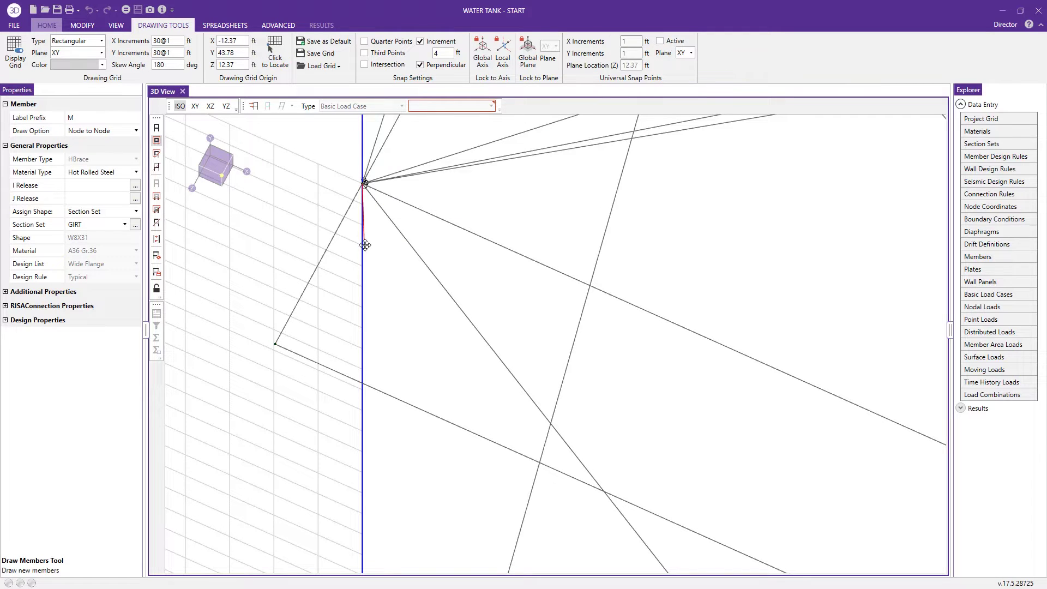
left_click(355, 272)
left_click(275, 343)
scroll(435, 330, "down", 1)
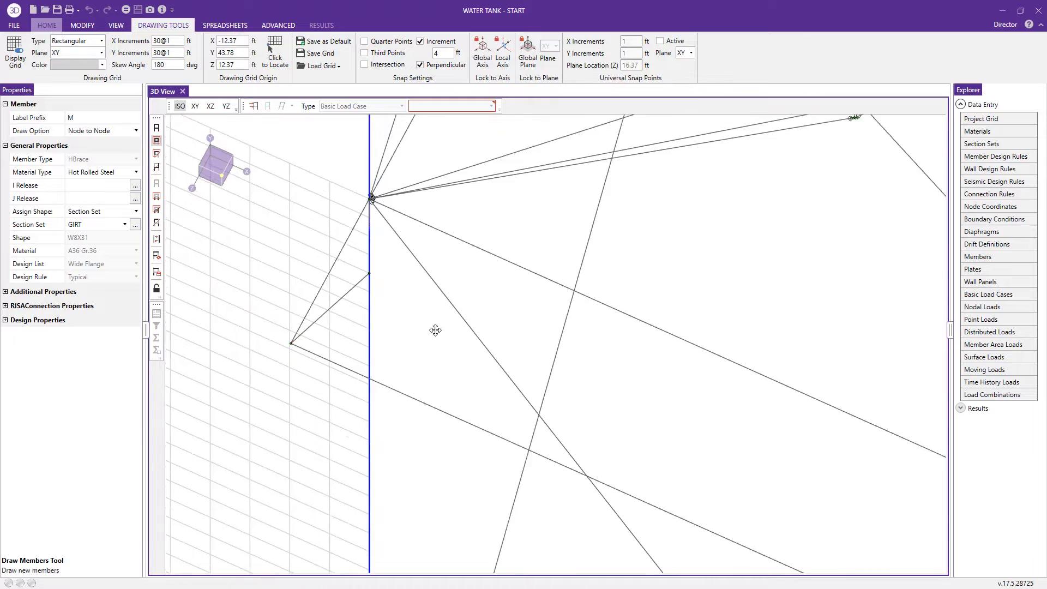
Hide the drawing grid, enable quarter-point snapping, and draw a GIRT brace from the diagonal's midpoint to the leg node at X -12.37 ft.
scroll(435, 330, "down", 2)
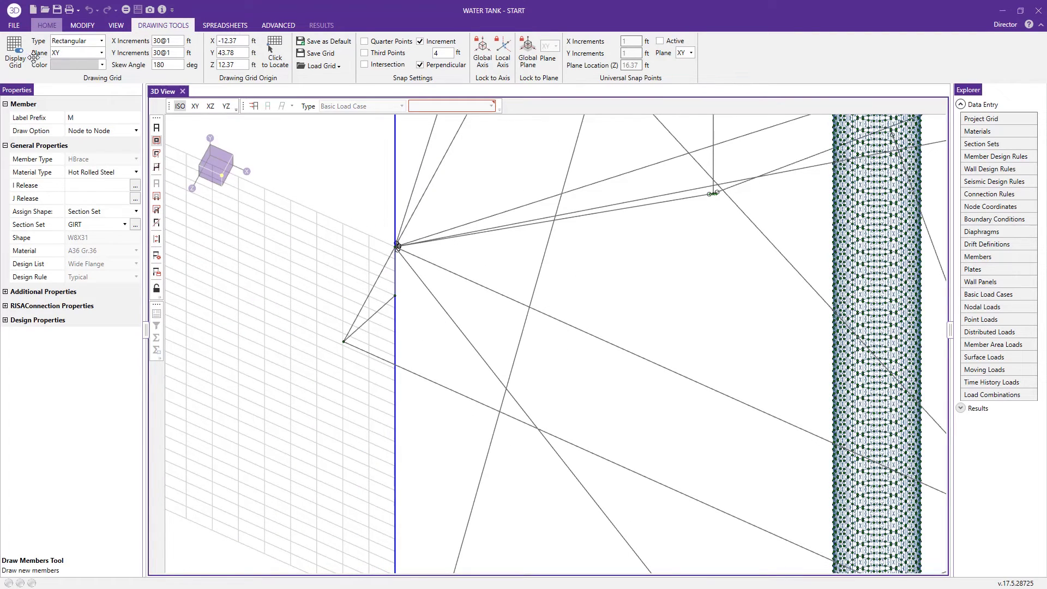
left_click(17, 55)
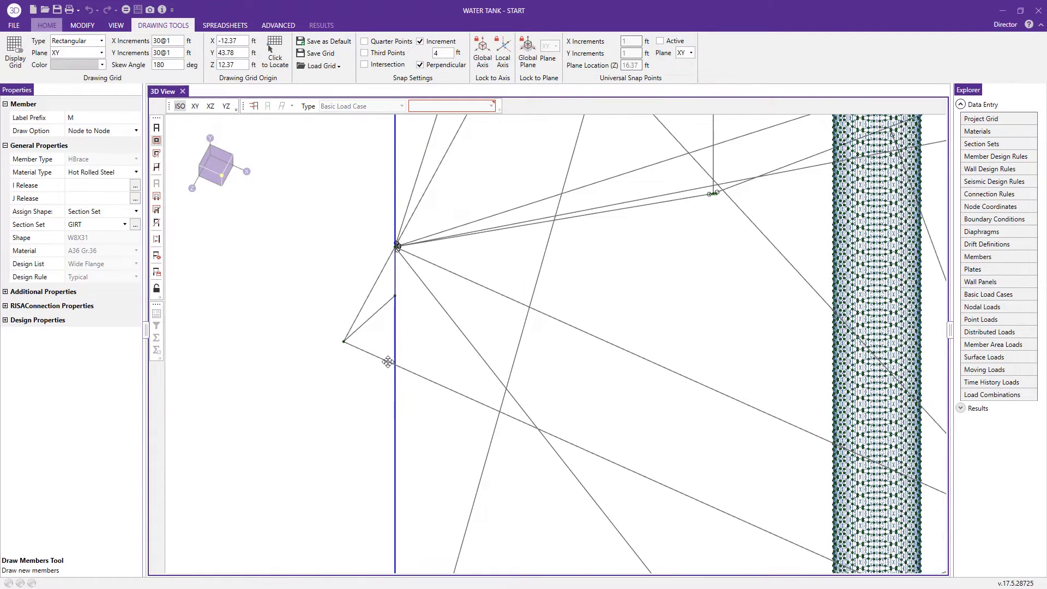
middle_click_drag(387, 362, 382, 364)
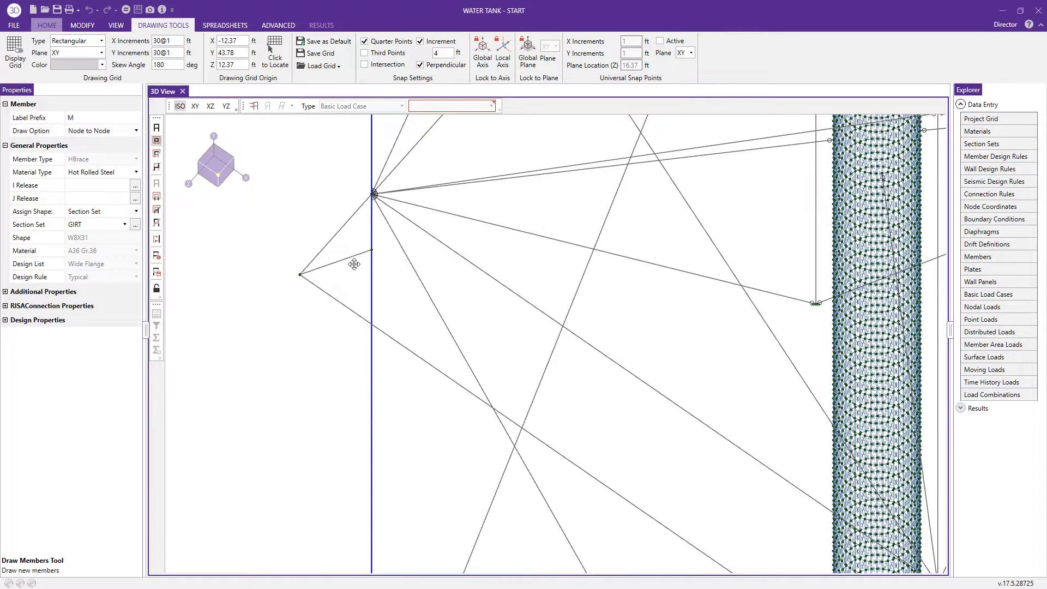
middle_click_drag(332, 314, 327, 306)
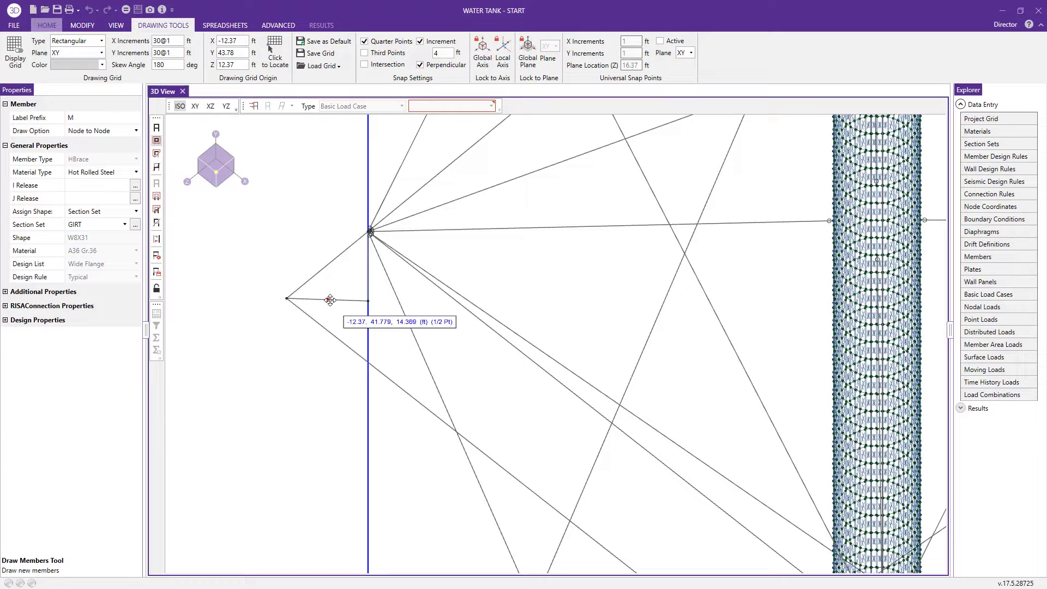
left_click(330, 299)
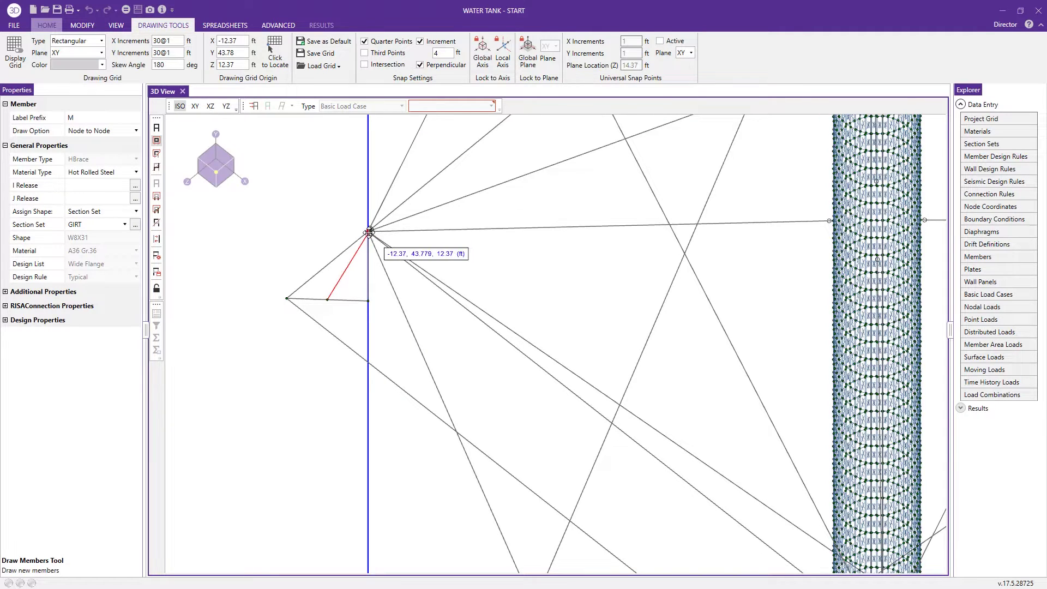
left_click(370, 232)
Lock drawing to the local axis and draw a GIRT brace from the other diagonal's midpoint to the leg node at X 12.37 ft.
mouse_move(576, 418)
middle_mouse_down("shift")
mouse_move(588, 437)
mouse_move(554, 418)
mouse_move(521, 458)
mouse_move(551, 413)
mouse_move(561, 418)
middle_mouse_up("shift")
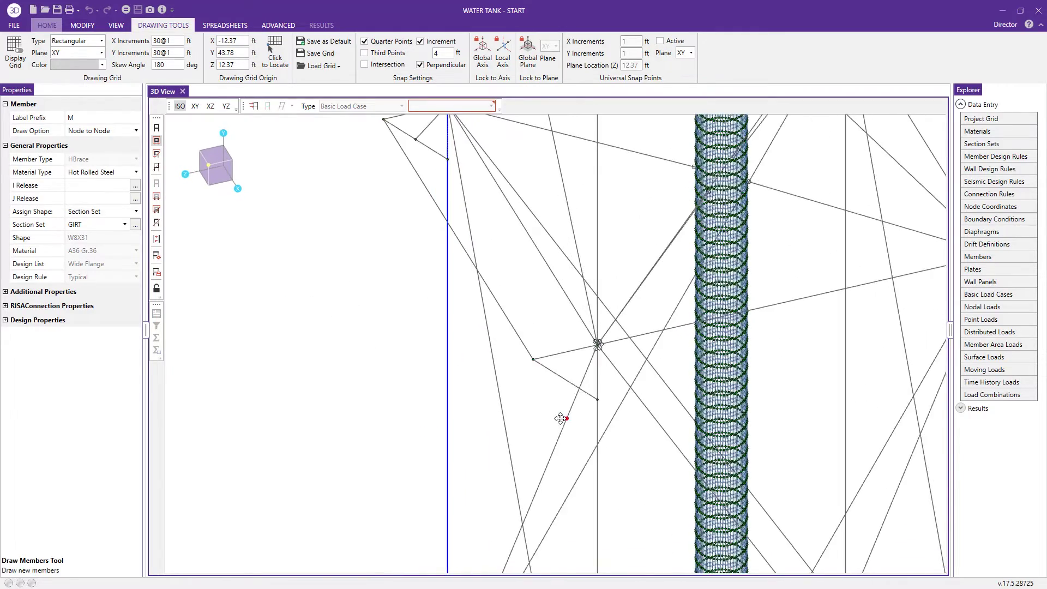
scroll(596, 373, "up", 3)
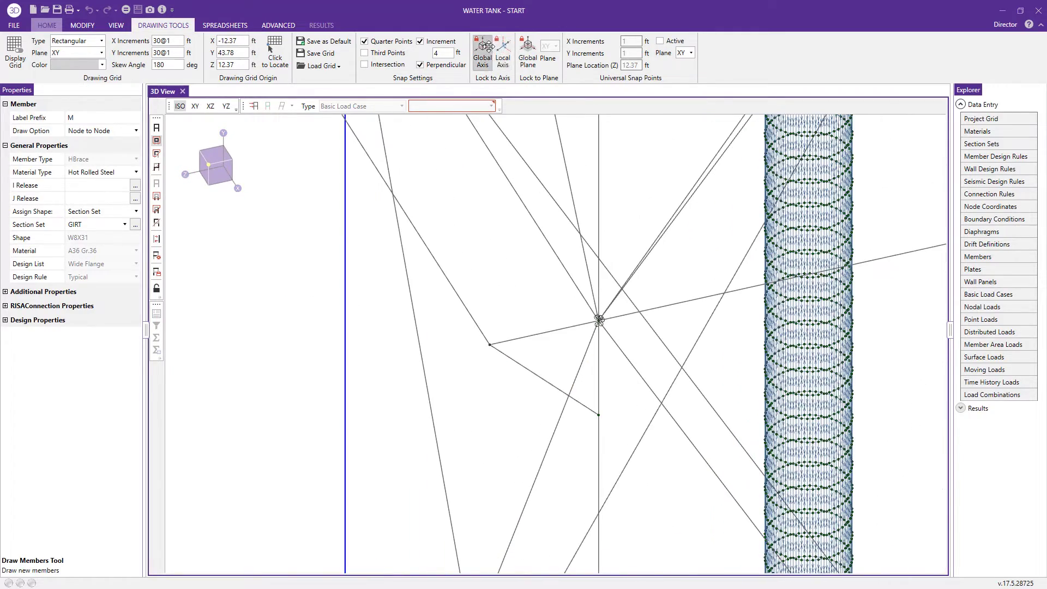
left_click(503, 55)
left_click(555, 320)
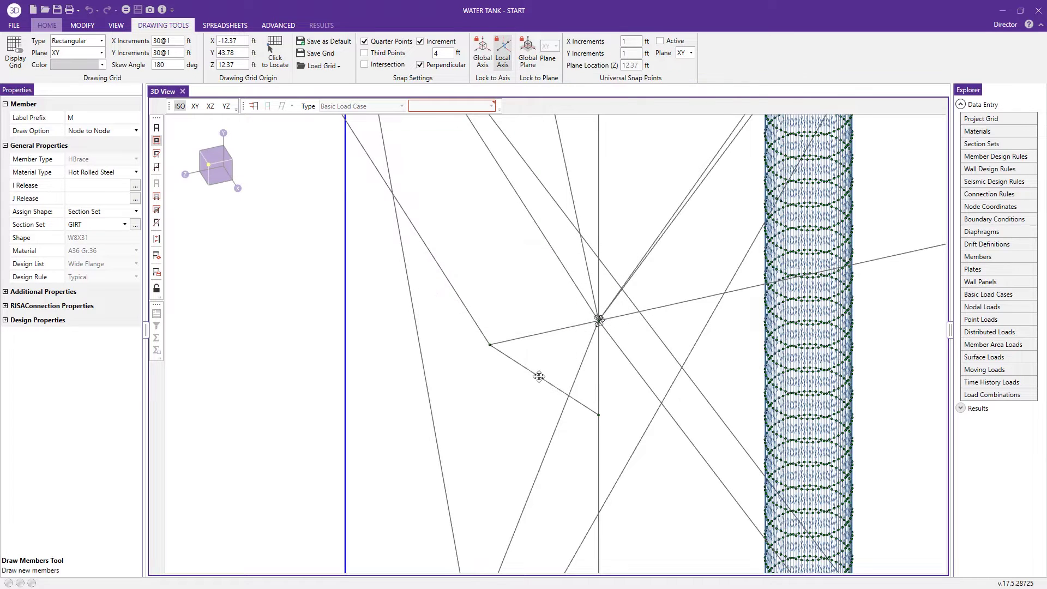
left_click(539, 377)
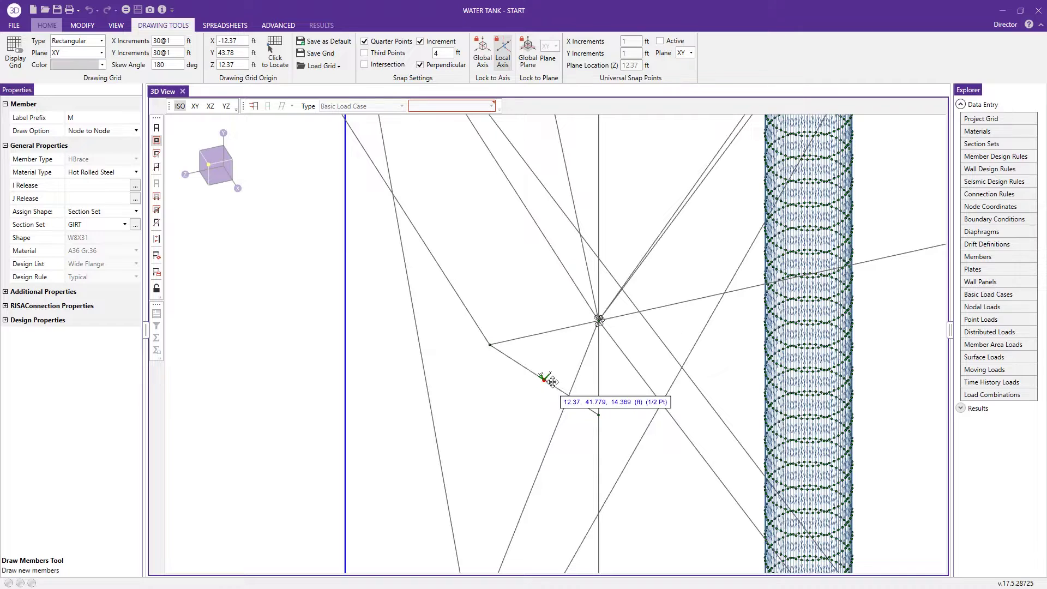
left_click(552, 381)
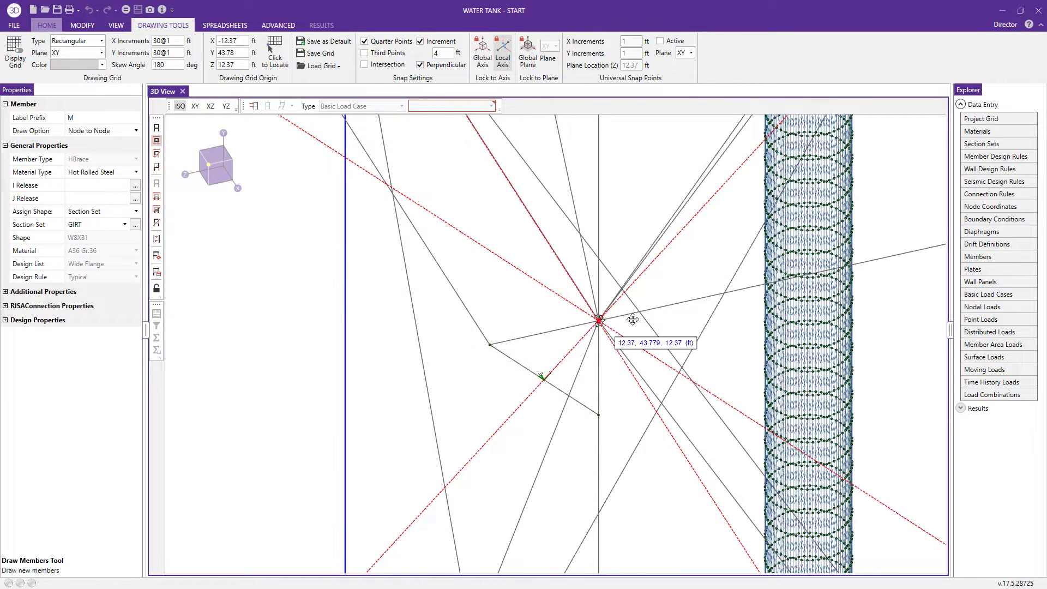
left_click(598, 320)
scroll(530, 317, "down", 2)
scroll(530, 316, "down", 1)
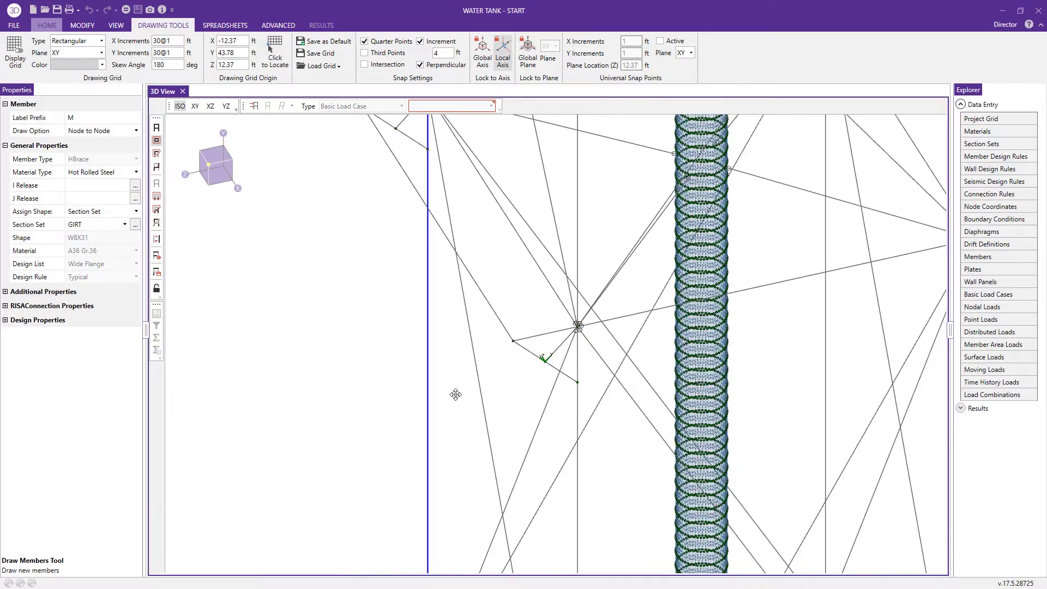
Turn off quarter-point and perpendicular snapping and draw the first cross GIRT between the inner and outer platform beams at a 4 ft increment.
middle_click_drag(456, 392, 561, 388)
middle_click_drag(839, 302, 494, 403)
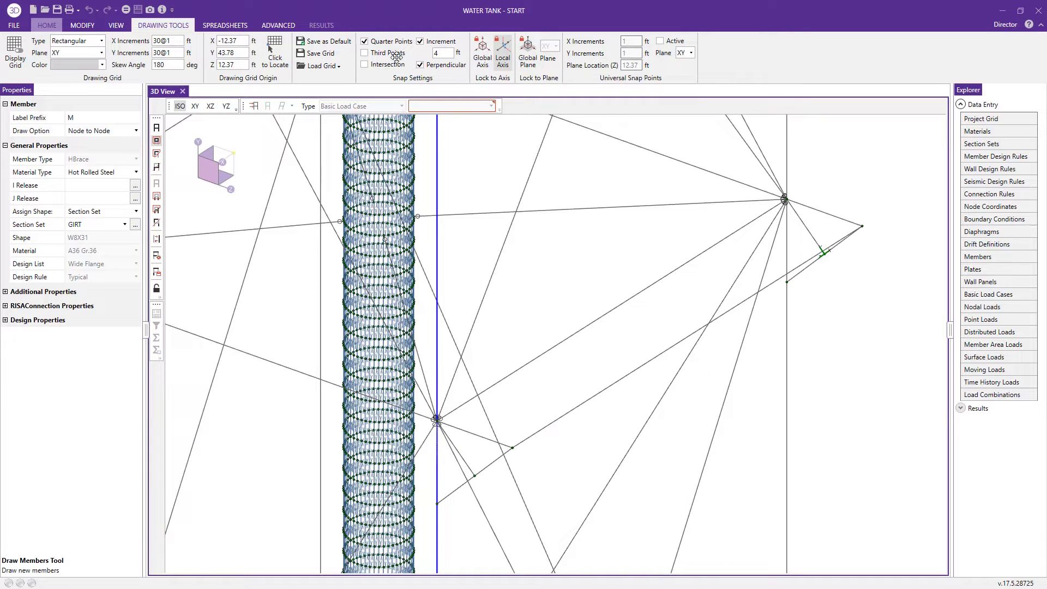
left_click(391, 41)
left_click(453, 63)
left_click(494, 385)
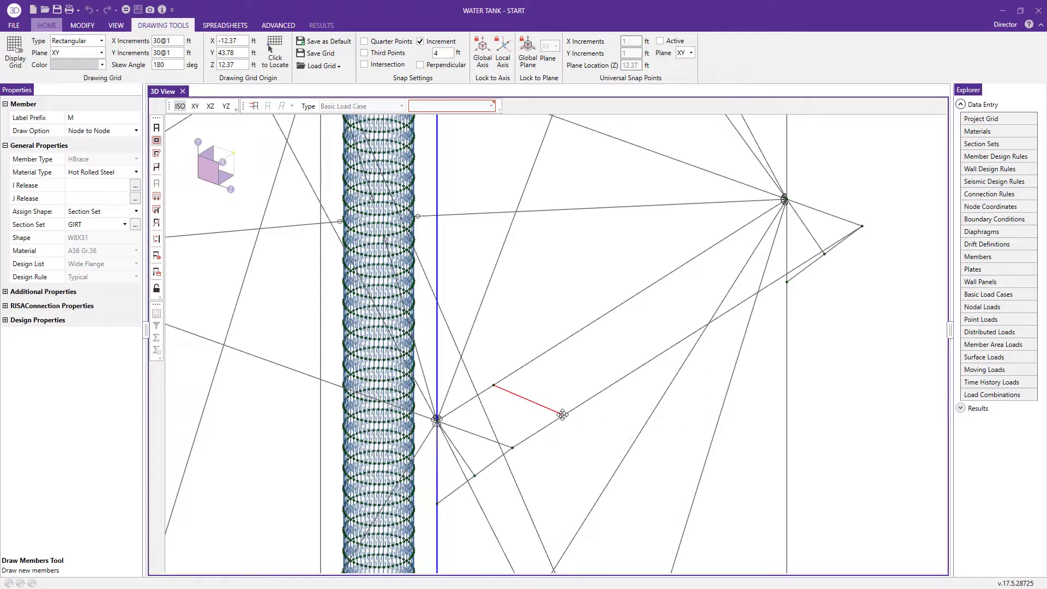
left_click(569, 411)
right_click(556, 345)
Draw four more cross GIRT members between the inner and outer platform beams at 4 ft spacing.
left_click(550, 349)
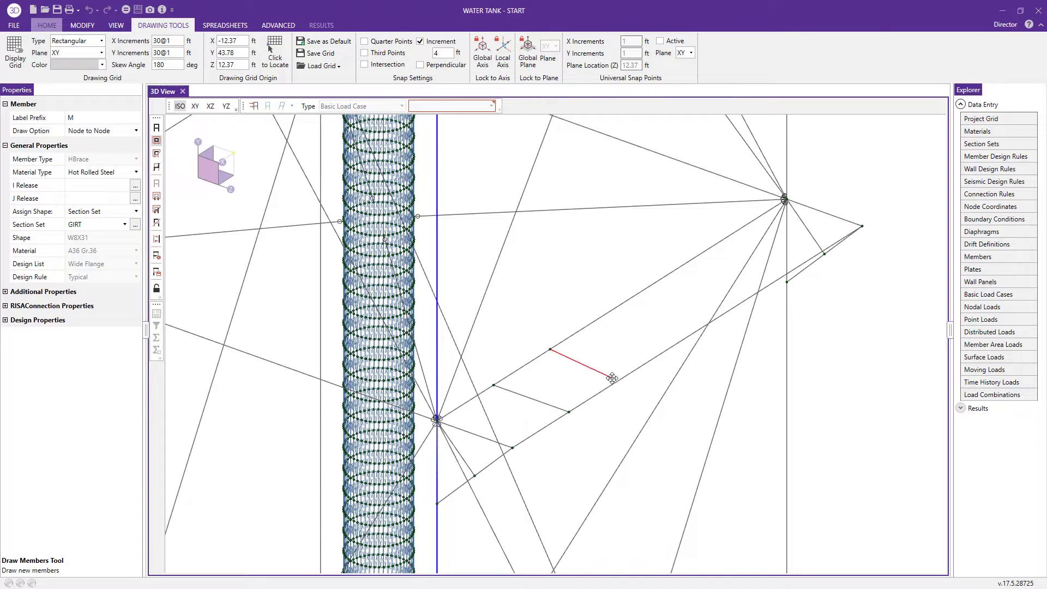
left_click(625, 375)
right_click(616, 312)
left_click(607, 314)
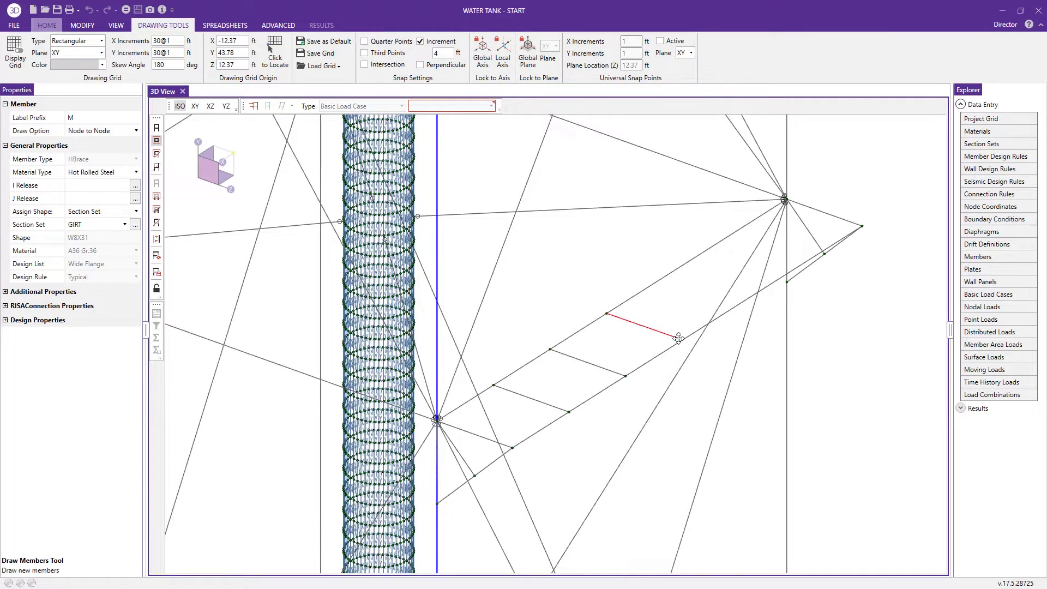
left_click(682, 340)
right_click(662, 279)
left_click(663, 278)
left_click(739, 304)
right_click(728, 236)
left_click(720, 241)
left_click(795, 270)
right_click(798, 245)
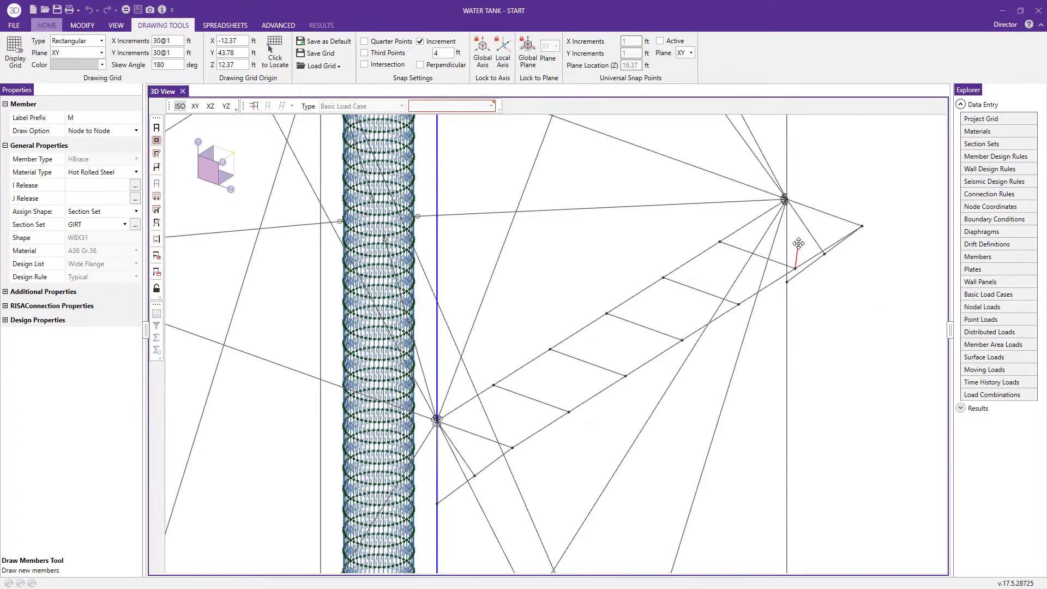
scroll(818, 415, "down", 3)
middle_click_drag(818, 415, 735, 414, "shift")
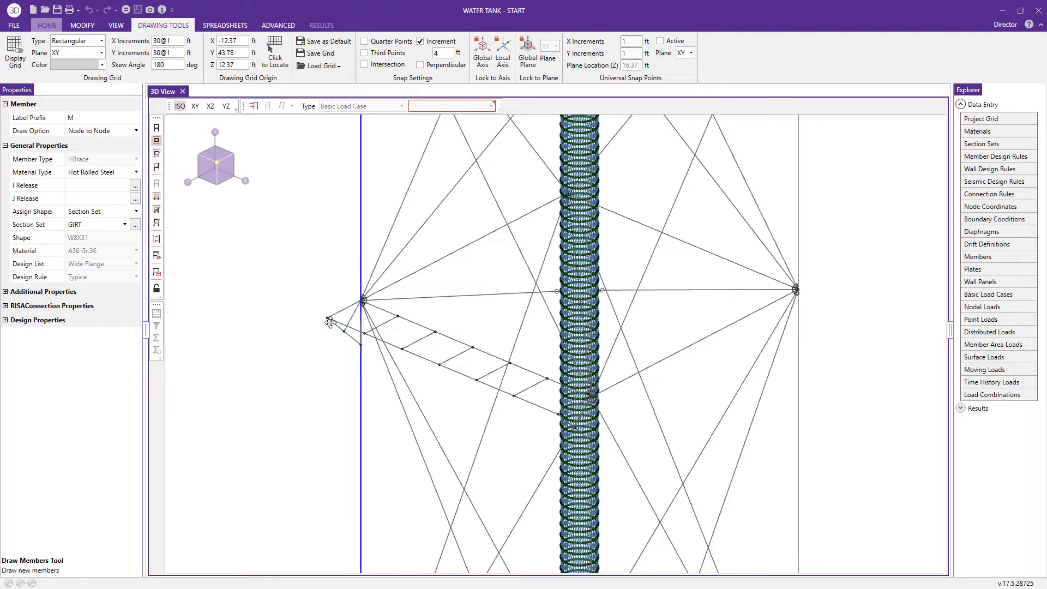
Lock to the global axis, enable intersection and perpendicular snapping, and draw a 4 ft corner post and top rail to the X -12.37 ft leg.
scroll(351, 301, "up", 2)
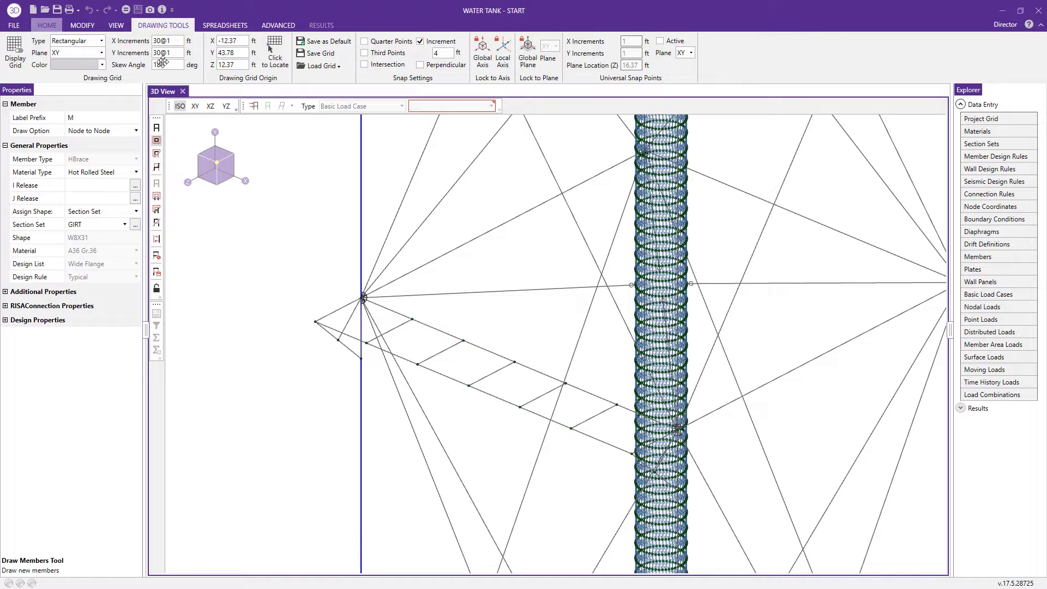
left_click(60, 56)
left_click(484, 60)
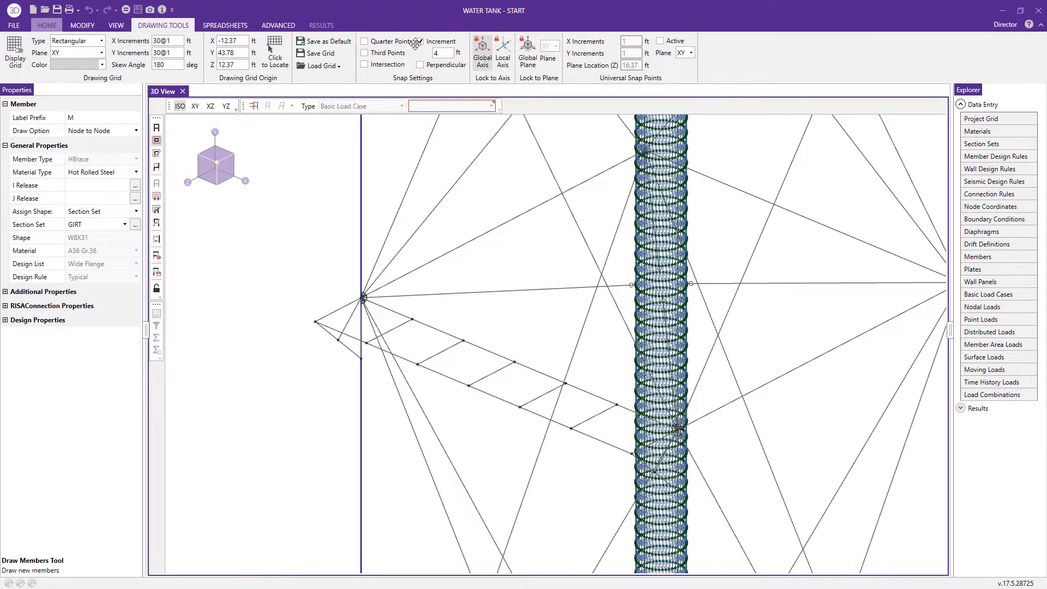
left_click(315, 321)
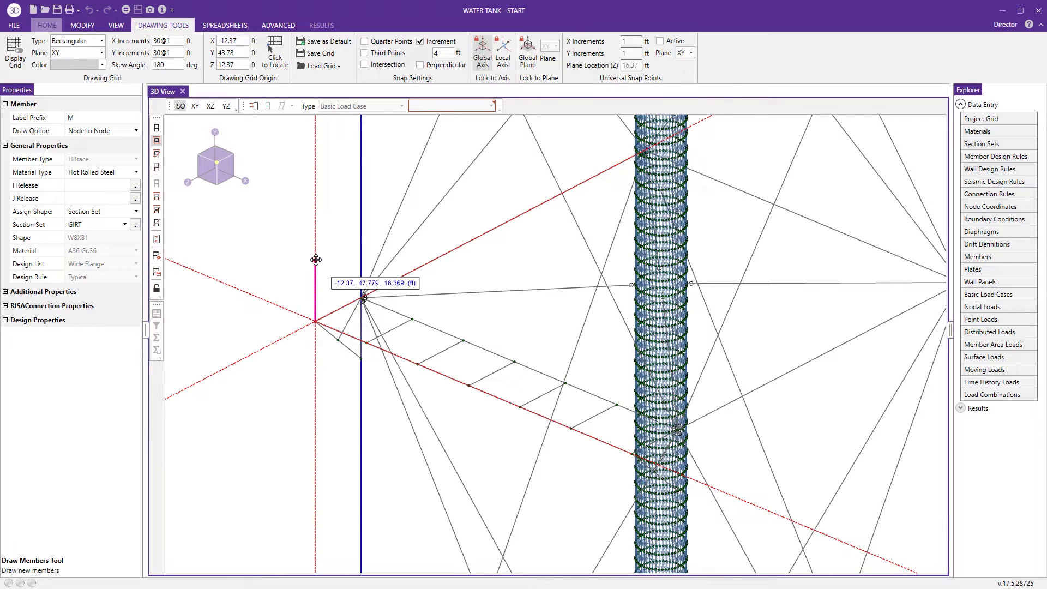
left_click(315, 262)
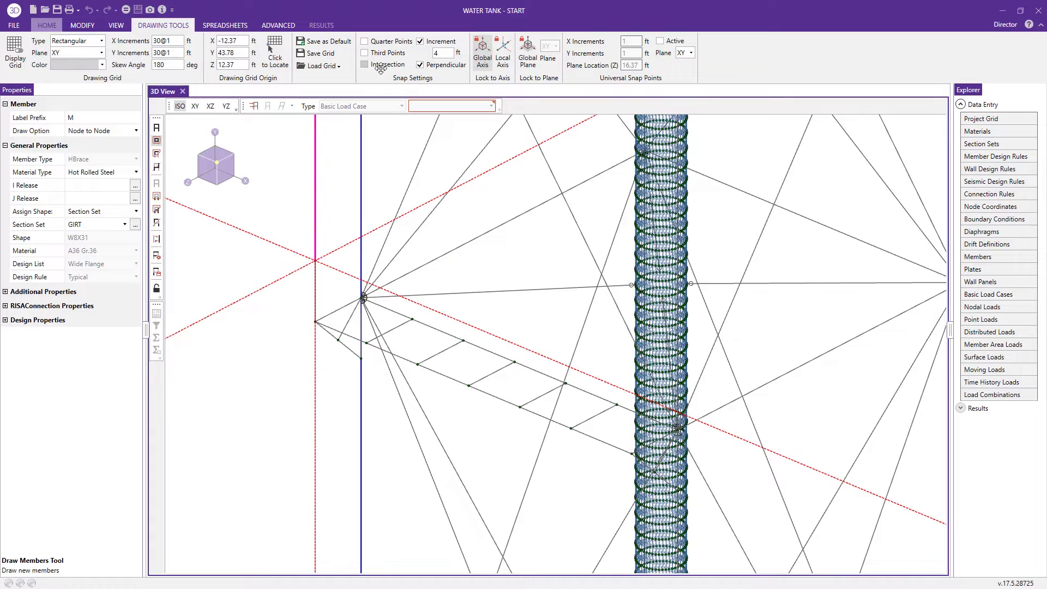
left_click(380, 66)
left_click(360, 238)
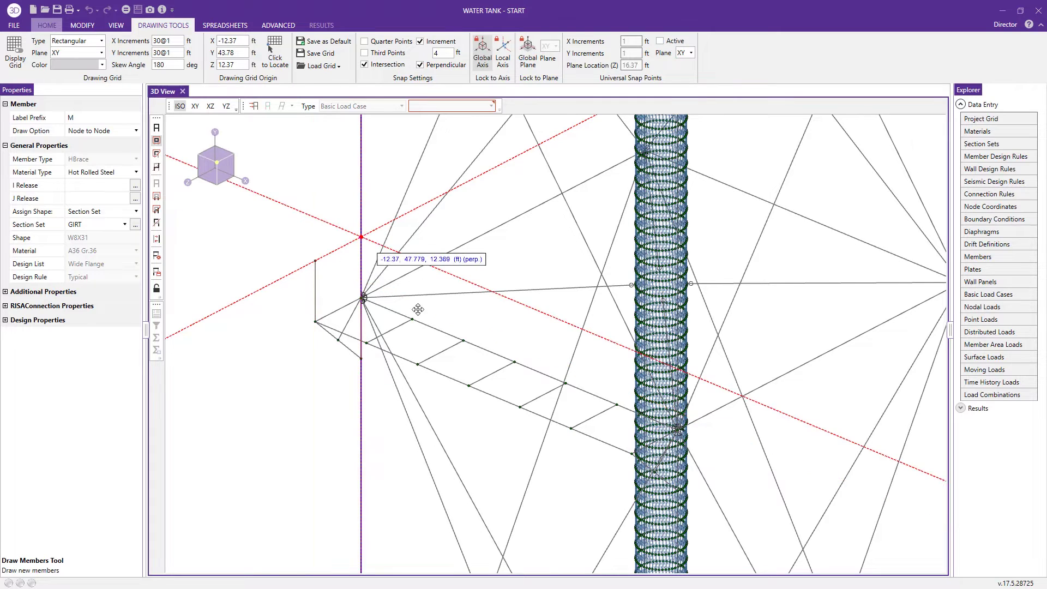
Draw the inner top rail across to the leg at X 12.37 ft, plus the end rail and 4 ft post at that outer corner.
middle_click_drag(548, 426, 643, 425)
middle_click_drag(575, 334, 331, 378)
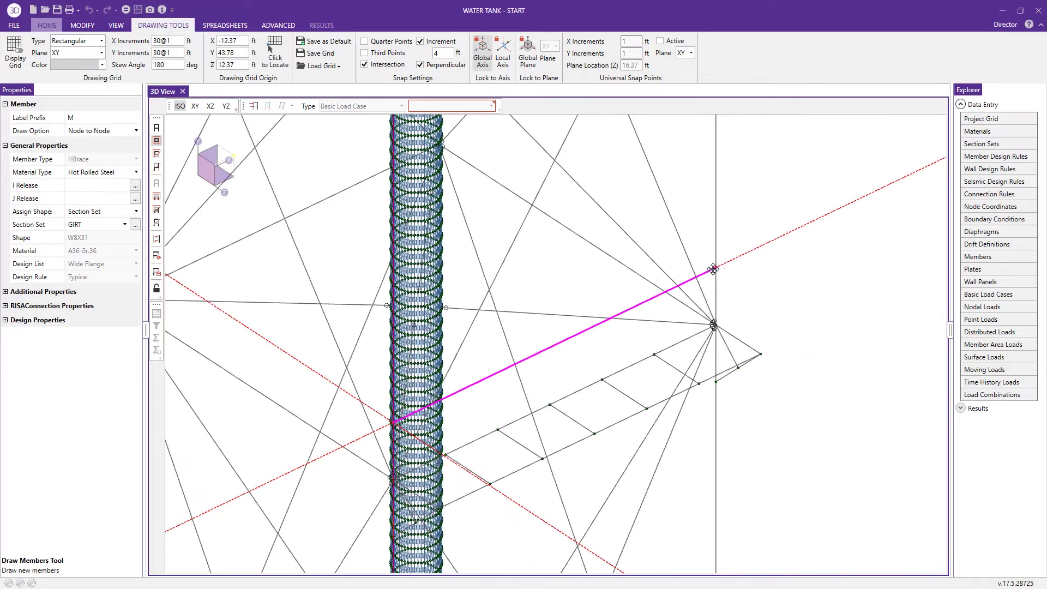
left_click(760, 354)
left_click(761, 297)
left_click(716, 267)
right_click(752, 296)
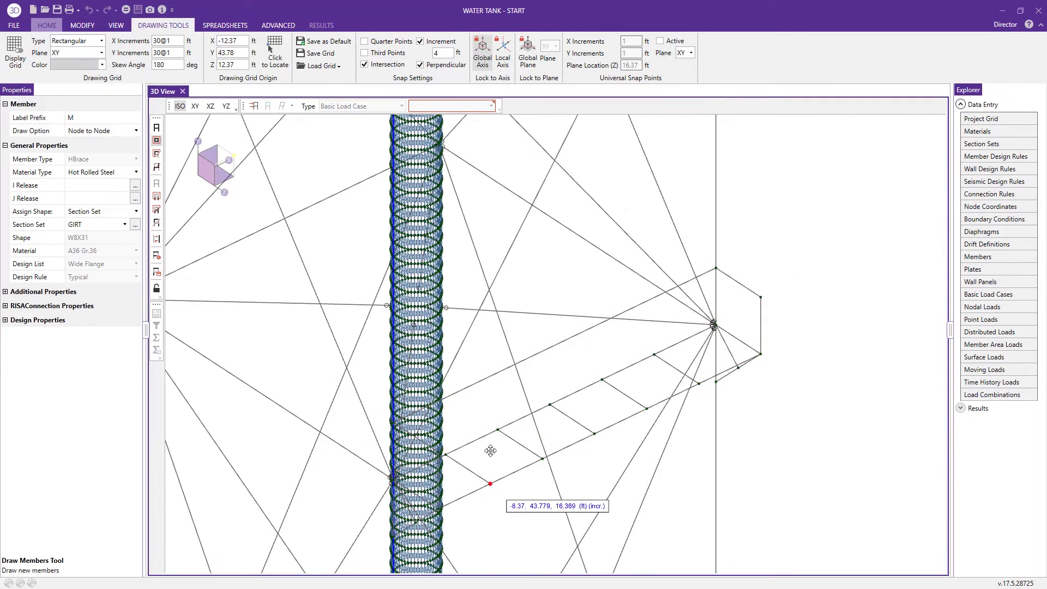
Draw a 4 ft post on the outer beam at X -8.37 ft and an outer top rail from it to the X 12.37 ft corner post.
left_click(490, 484)
left_click(491, 427)
left_click(761, 297)
right_click(458, 444)
scroll(450, 459, "up", 3)
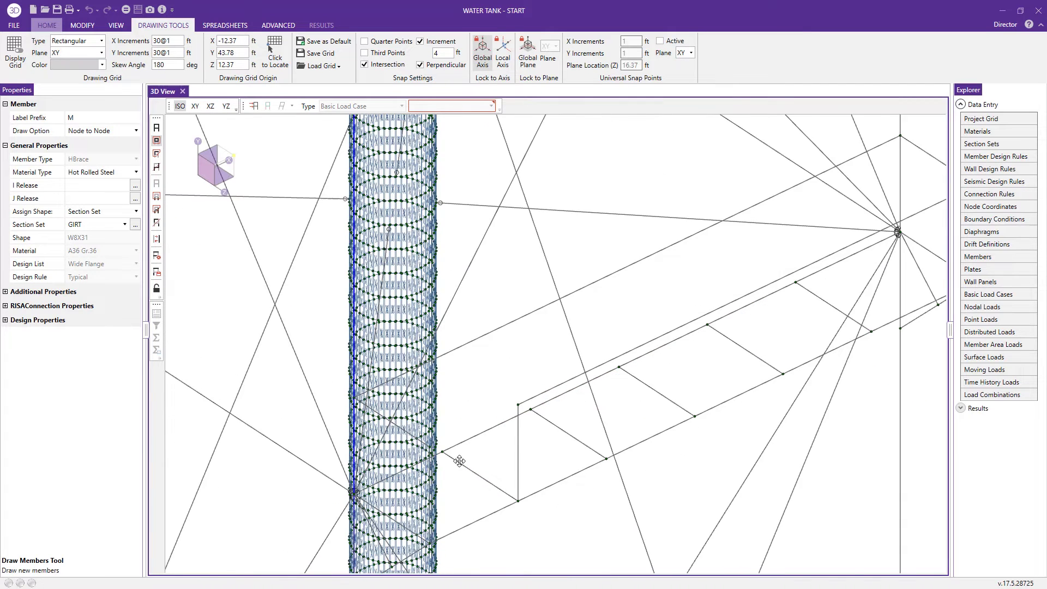
Draw vertical GIRT posts from the inner platform beam up to the inner top rail at 4 ft spacing, starting at X -8.37 ft.
middle_click_drag(458, 461, 520, 444, "shift")
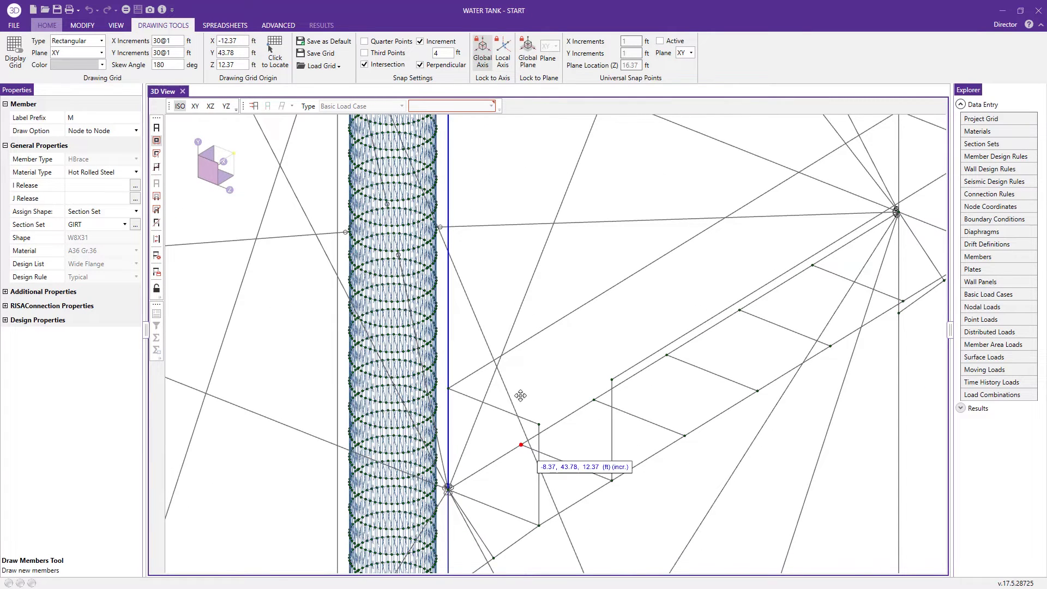
left_click(521, 343)
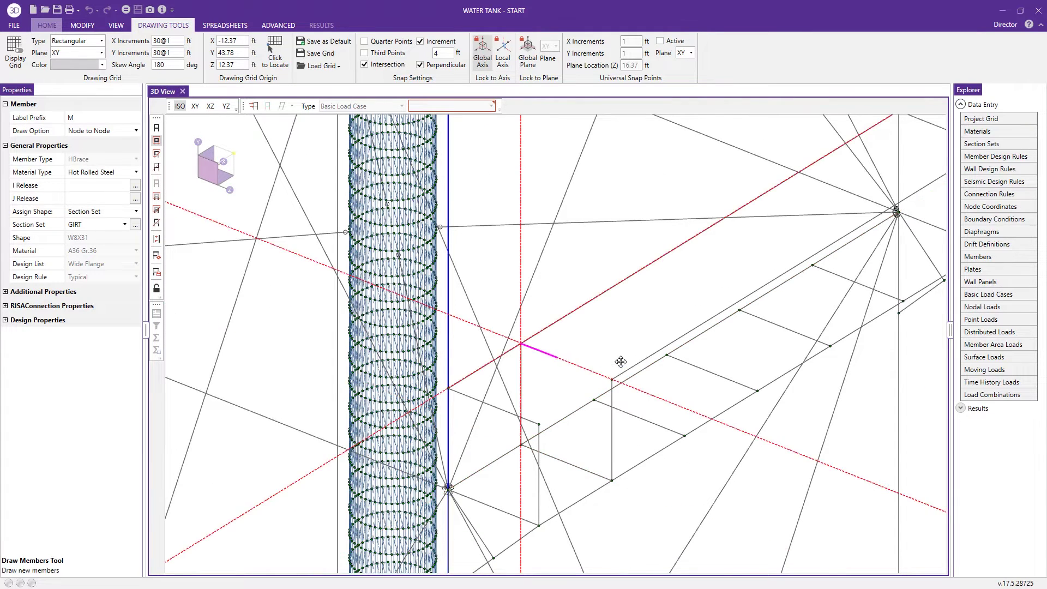
right_click(664, 354)
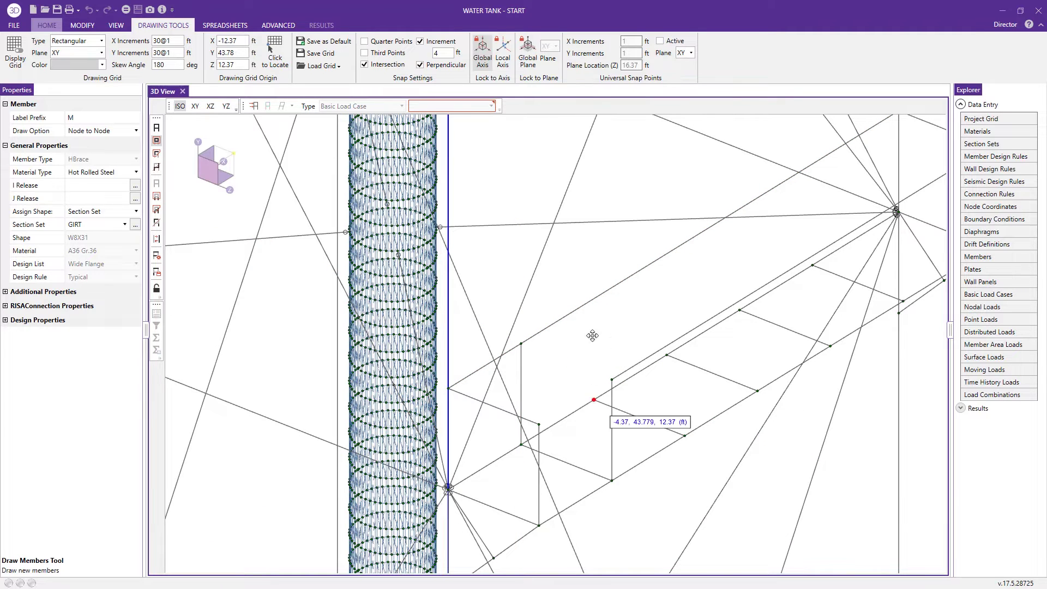
left_click(594, 299)
right_click(666, 355)
left_click(666, 354)
left_click(666, 254)
right_click(734, 249)
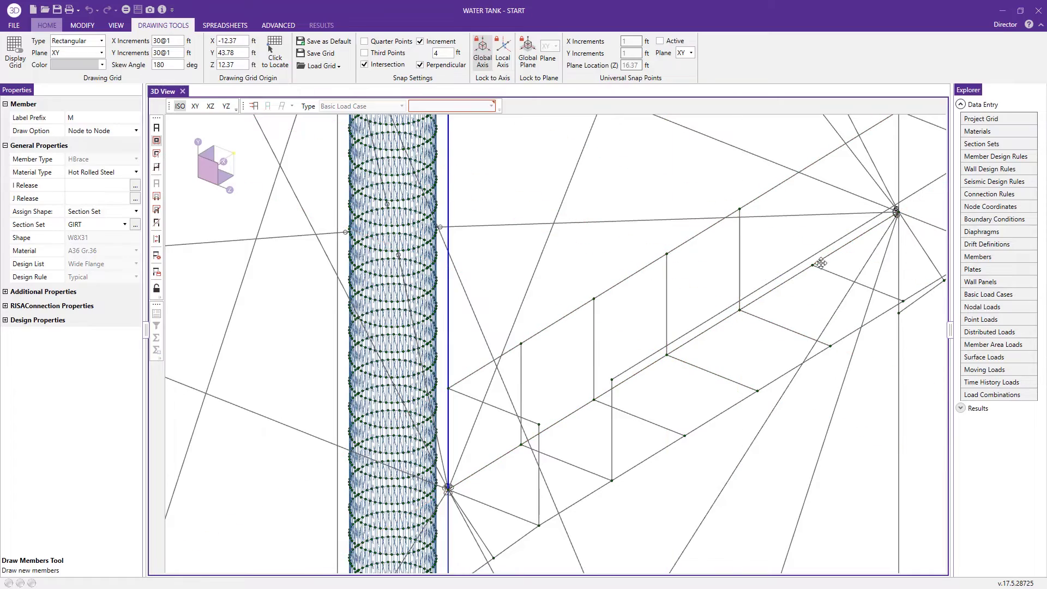
Draw the intermediate vertical GIRT posts from the outer platform beam up to the outer top rail at the cross-member nodes.
scroll(849, 267, "down", 2)
mouse_move(885, 285)
middle_mouse_down()
mouse_move(784, 357)
mouse_move(753, 357)
middle_mouse_up()
left_click(323, 346)
left_click(323, 288)
right_click(382, 364)
left_click(388, 371)
left_click(388, 312)
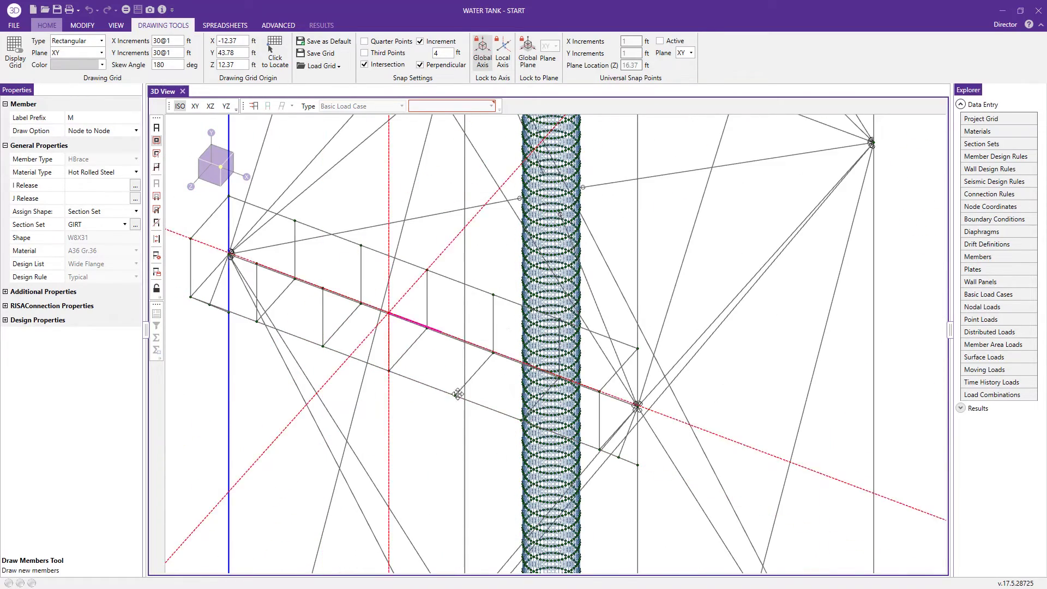
right_click(456, 394)
left_click(455, 395)
middle_click_drag(455, 338, 450, 388, "shift")
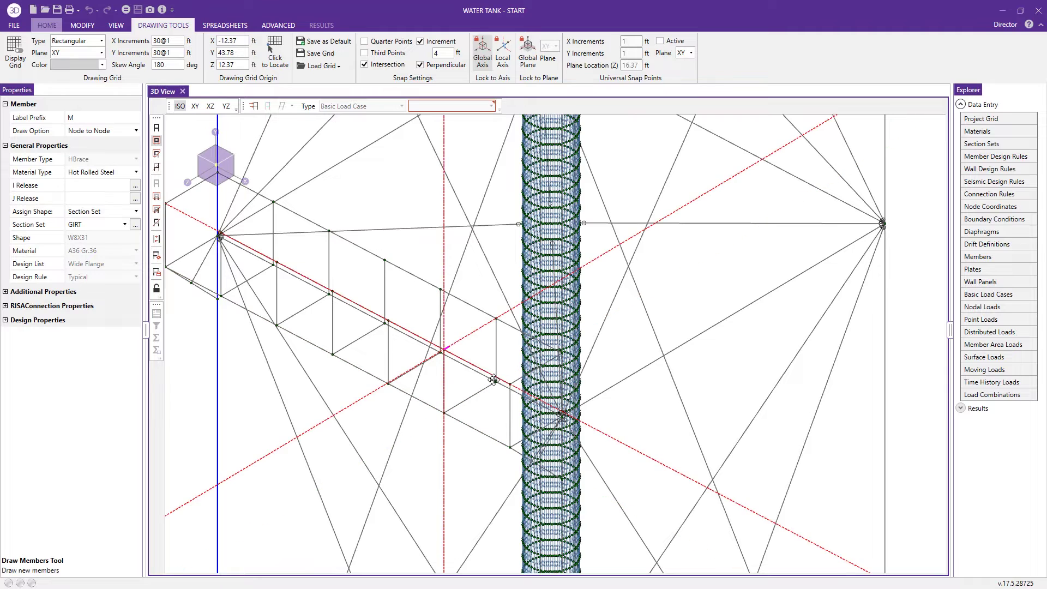
Lock drawing to the global XY plane and start a GIRT member on the lower diagonal brace at 12.37, 29.85, 4.498 ft.
scroll(488, 336, "down", 3)
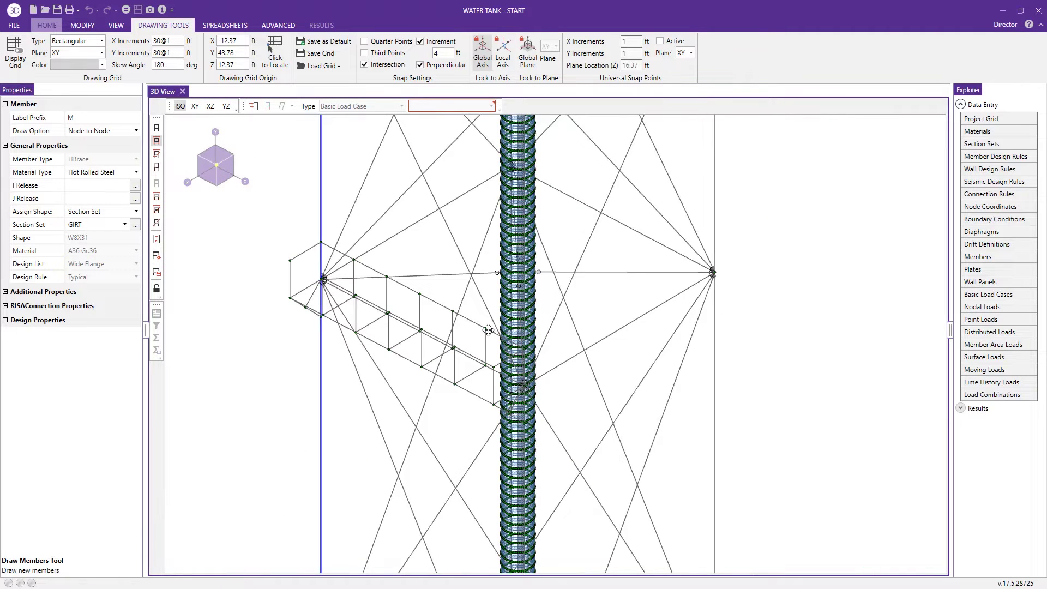
scroll(415, 354, "down", 2)
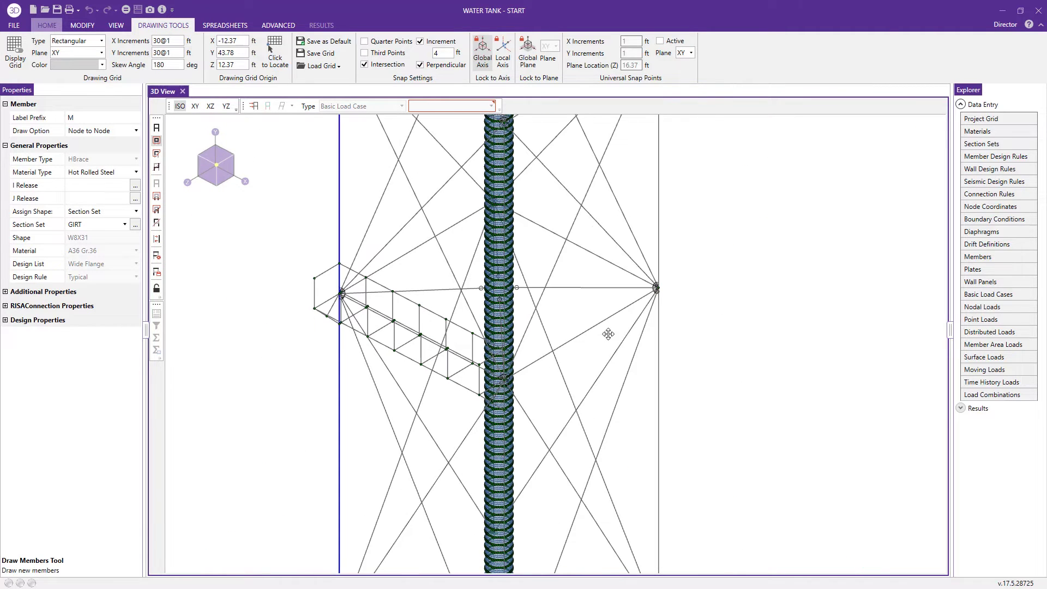
scroll(613, 413, "down", 1)
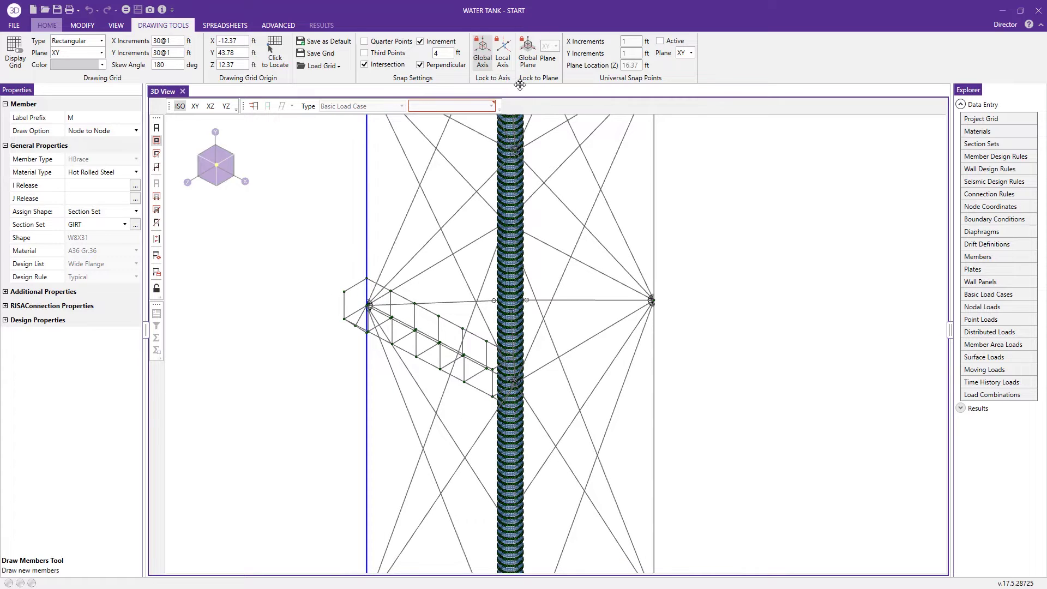
left_click(527, 53)
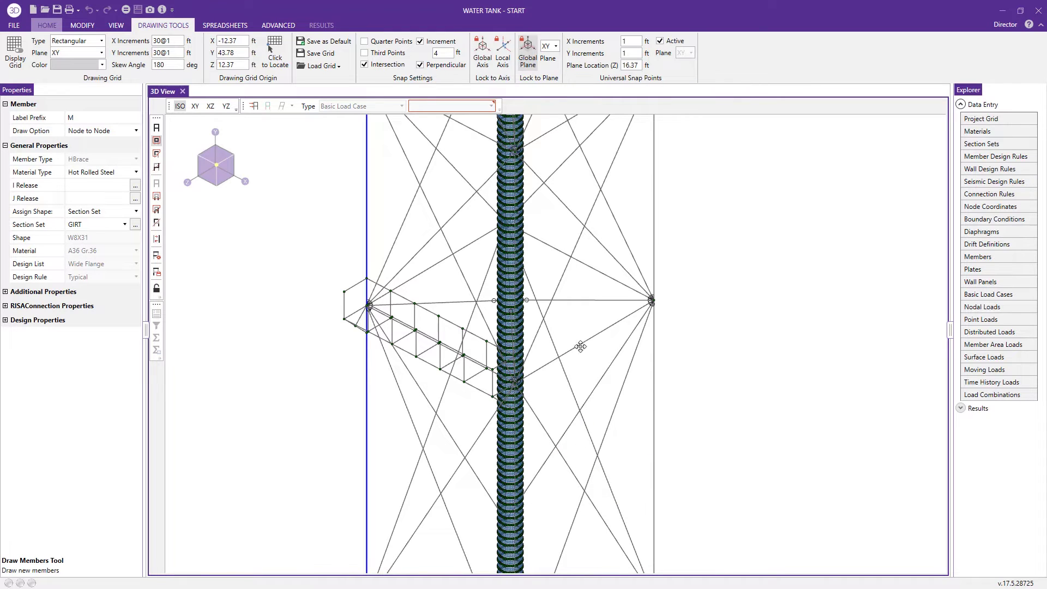
left_click(661, 41)
left_click(668, 40)
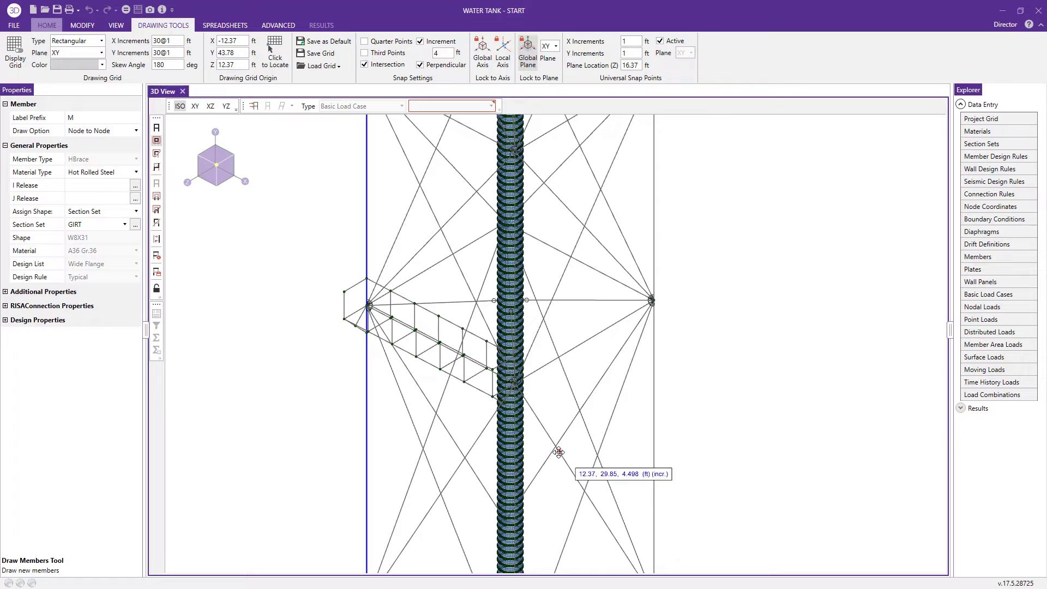
left_click(575, 450)
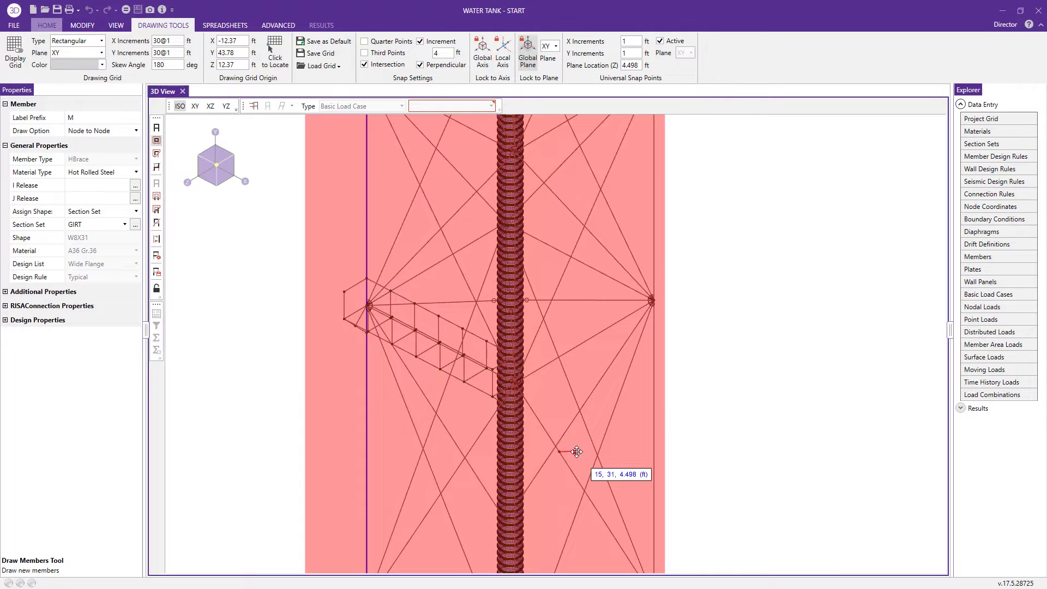
Switch the global lock plane to XZ for the member being drawn from the diagonal brace.
scroll(611, 436, "down", 4)
scroll(611, 461, "down", 1)
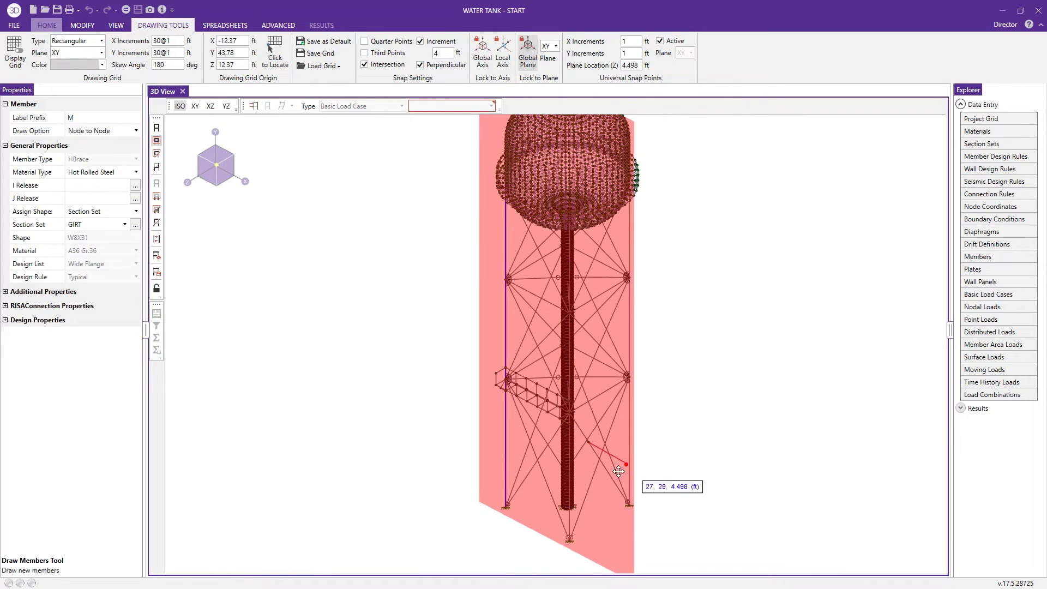
middle_click_drag(604, 472, 578, 483)
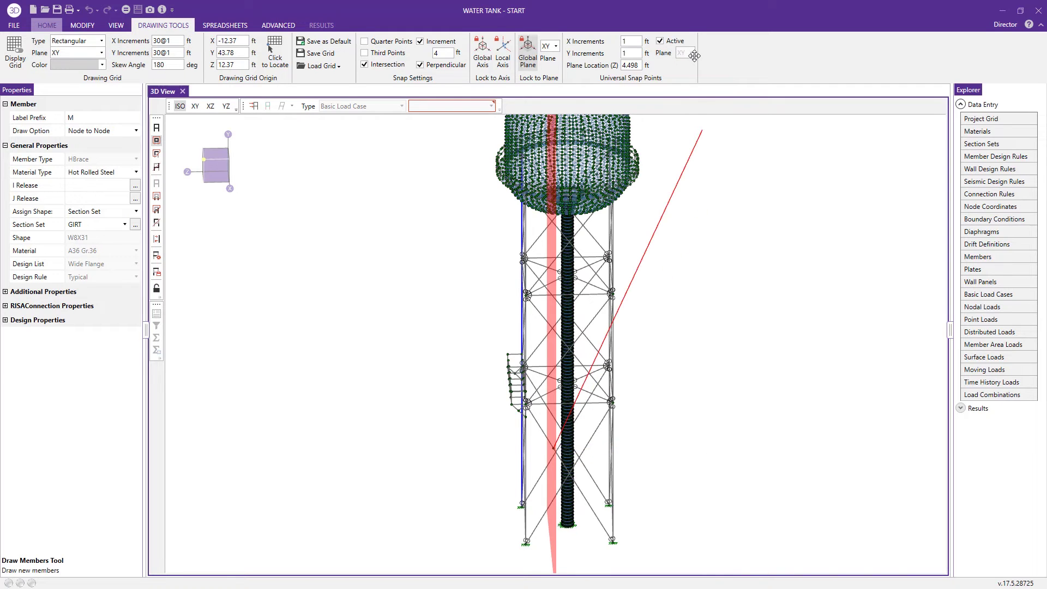
left_click(554, 46)
left_click(550, 67)
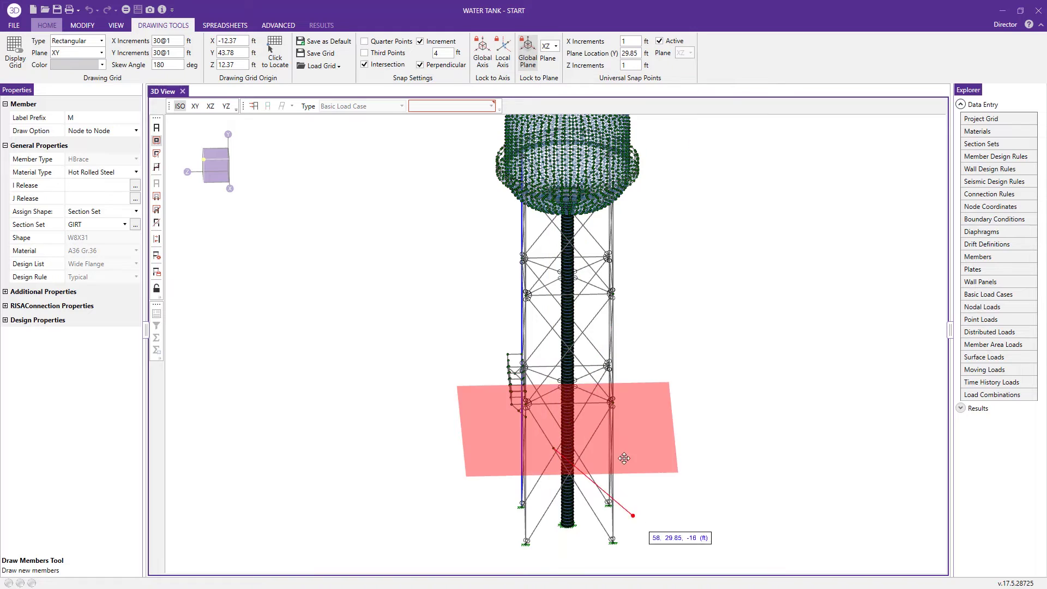
Restart the member on the lower diagonal brace below the platform level and set the global lock plane to YZ.
scroll(580, 499, "up", 5)
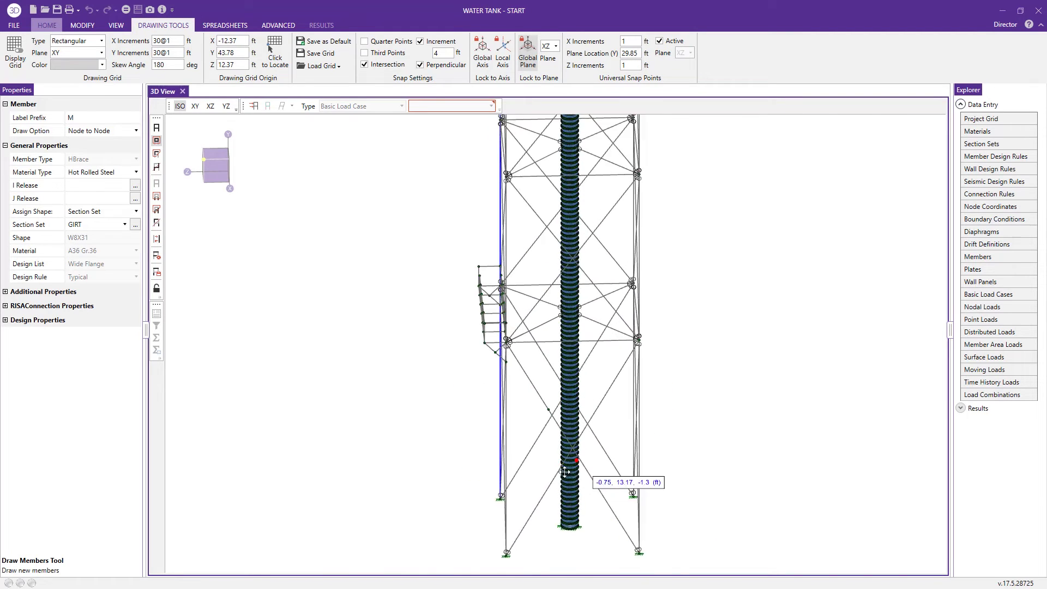
middle_click_drag(558, 493, 599, 493)
scroll(599, 493, "up", 1)
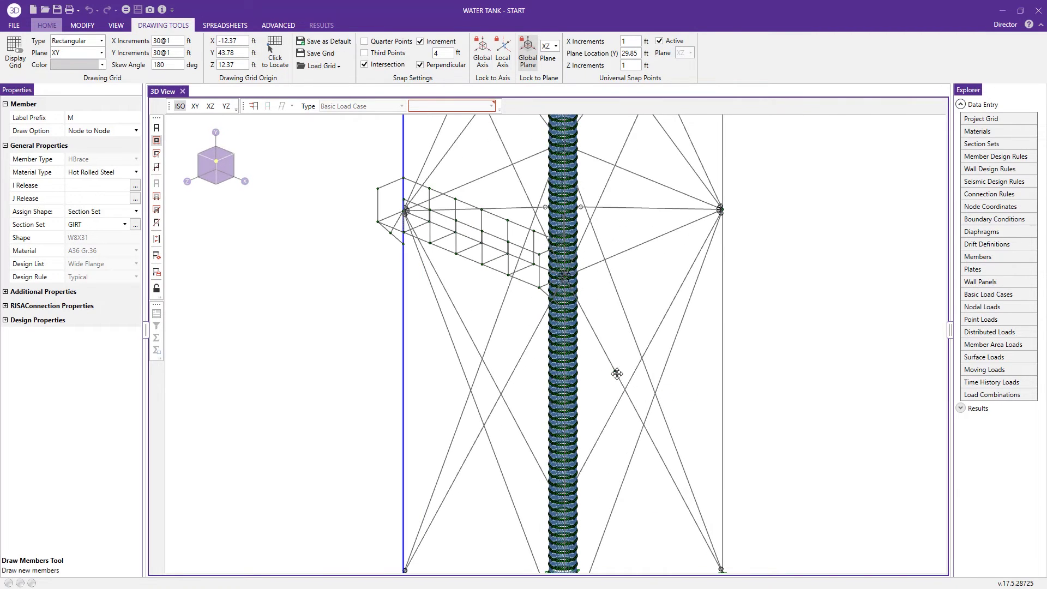
left_click(615, 371)
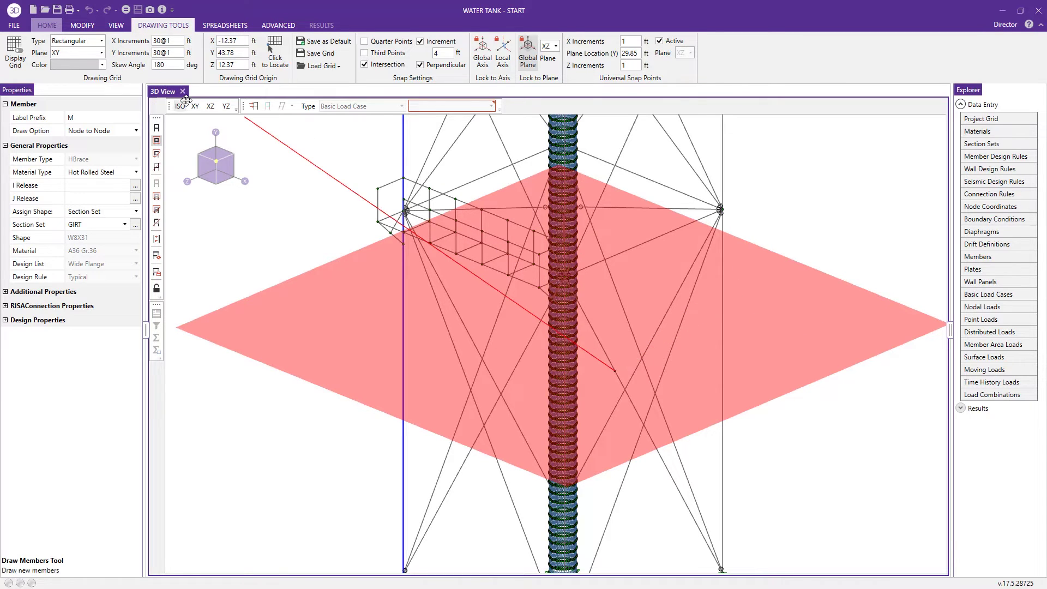
left_click(555, 46)
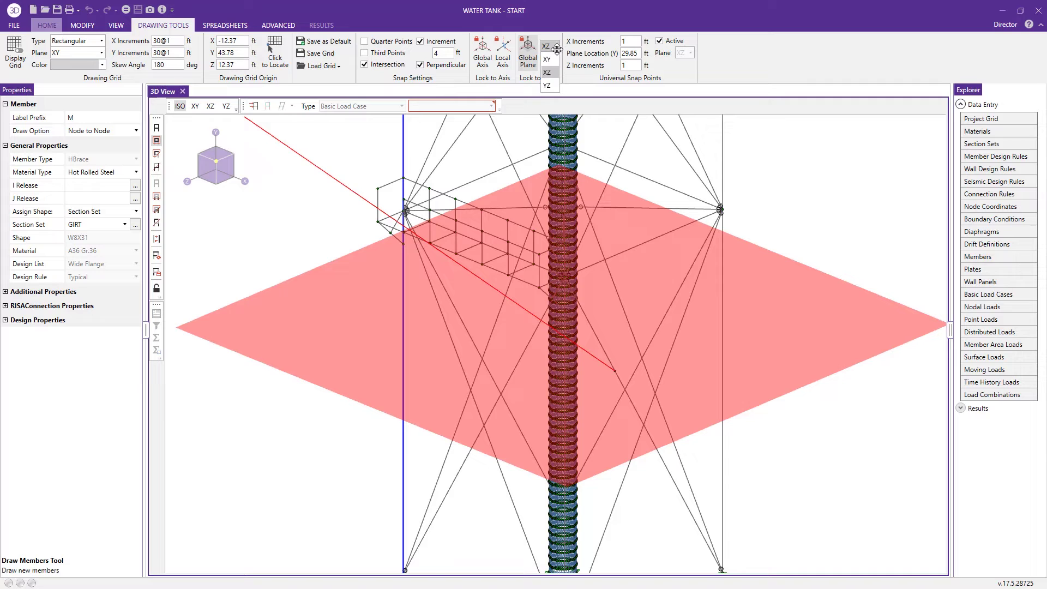
left_click(547, 86)
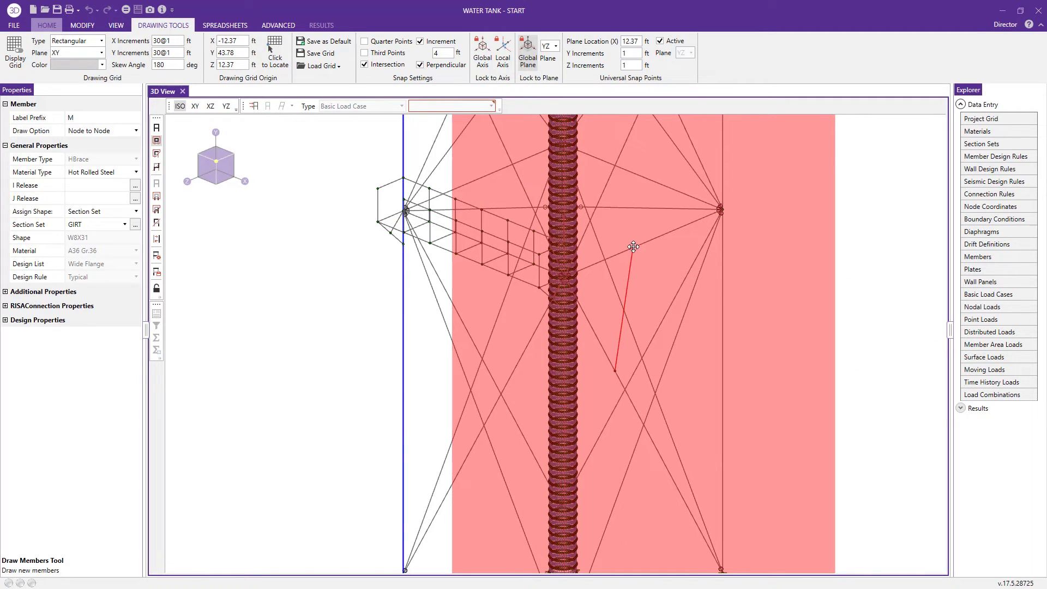
Enable quarter-point snapping and draw the GIRT brace from the diagonal up to the midpoint of the horizontal member at X 12.37 ft.
middle_click_drag(647, 329, 606, 319)
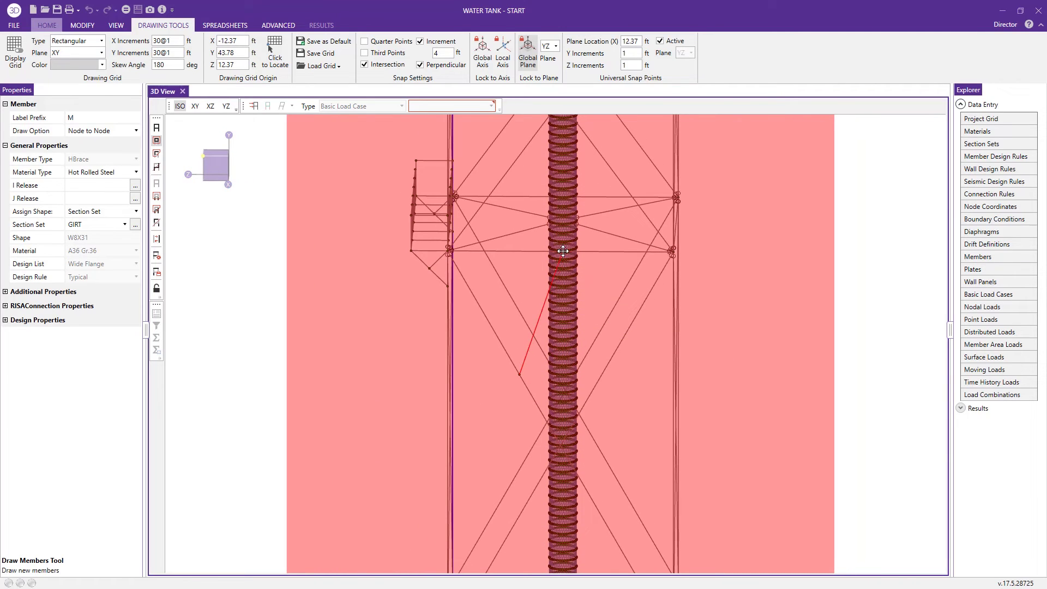
left_click(397, 43)
left_click(570, 276)
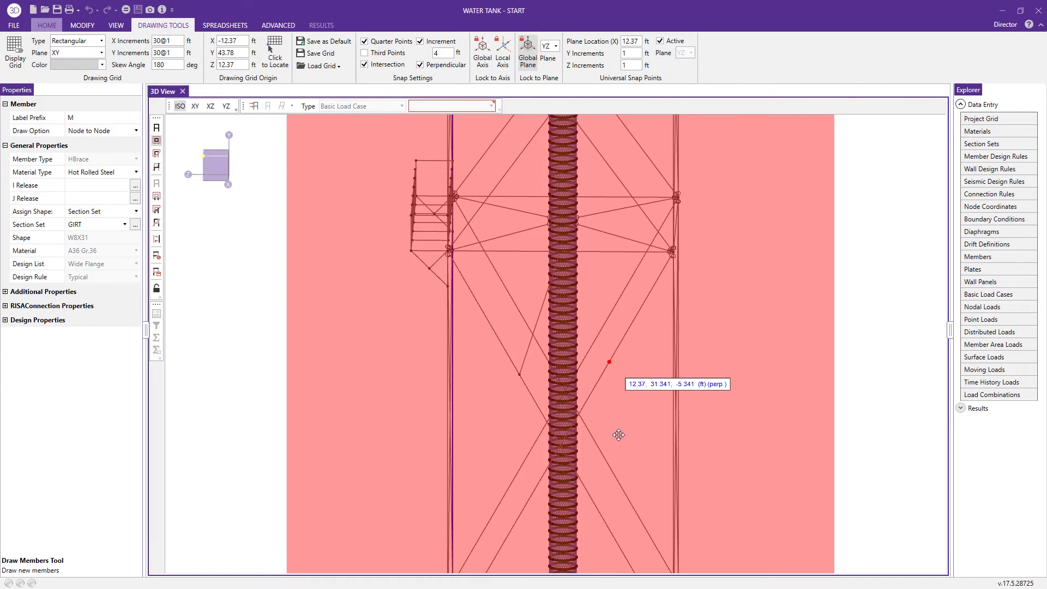
Draw the matching GIRT brace from the horizontal member's midpoint down to the opposite diagonal and end the member run.
scroll(600, 439, "down", 3)
middle_click_drag(567, 475, 616, 439)
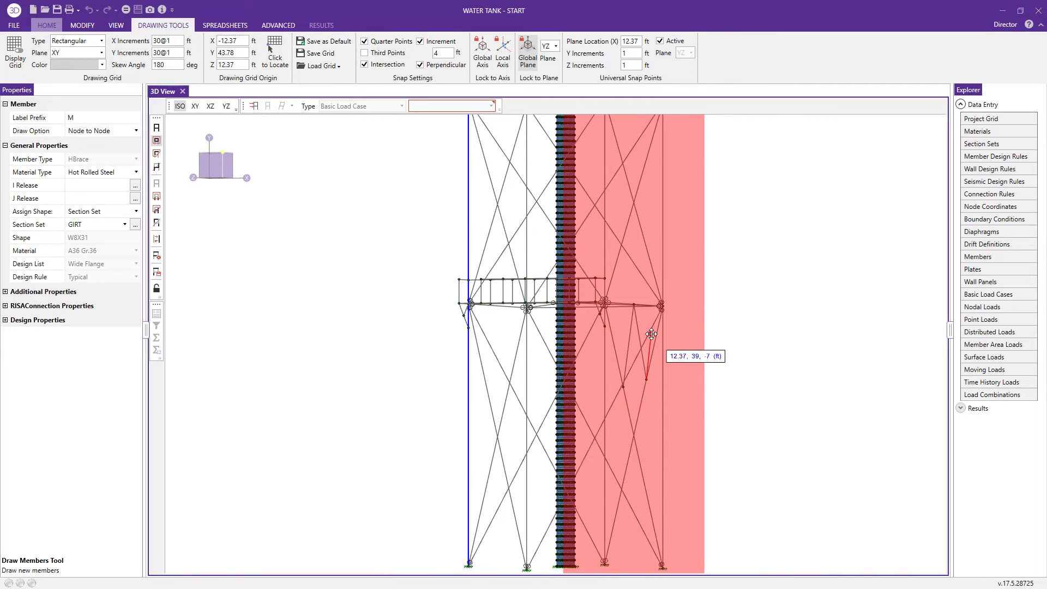
right_click(720, 371)
middle_click_drag(727, 423, 622, 447)
scroll(622, 447, "up", 1)
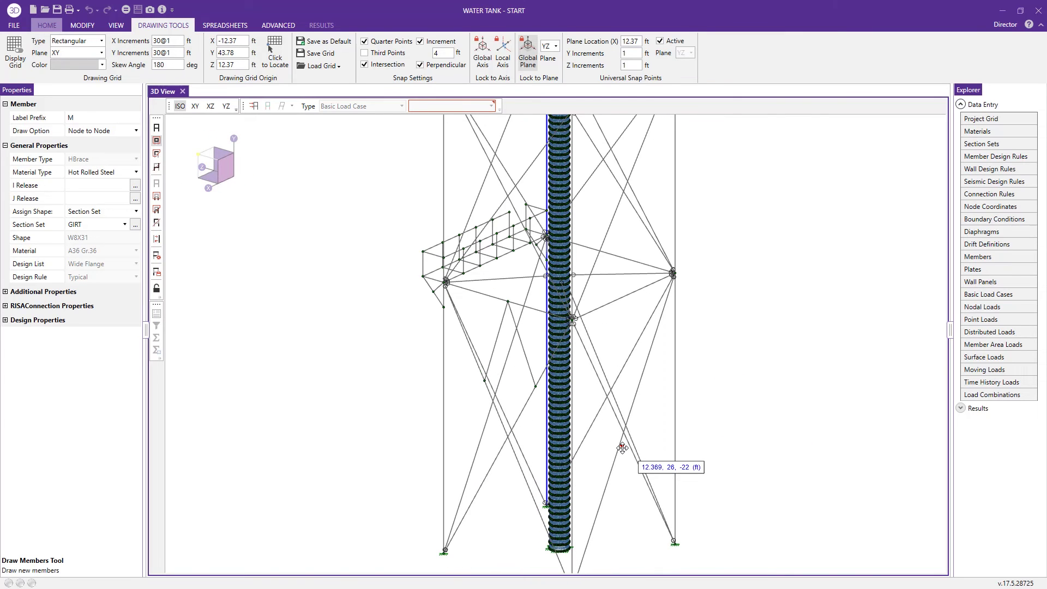